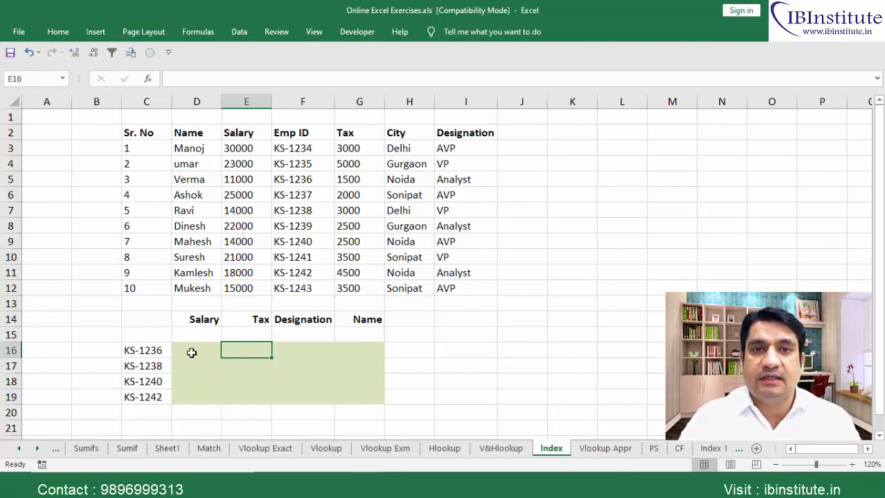
Examine the employee table C2:I12 and the lookup grid for the Emp IDs in C16:G19.
{"action": "left_click", "coordinate": [151, 350]}
{"action": "left_click_drag", "start_coordinate": [152, 365], "coordinate": [362, 401]}
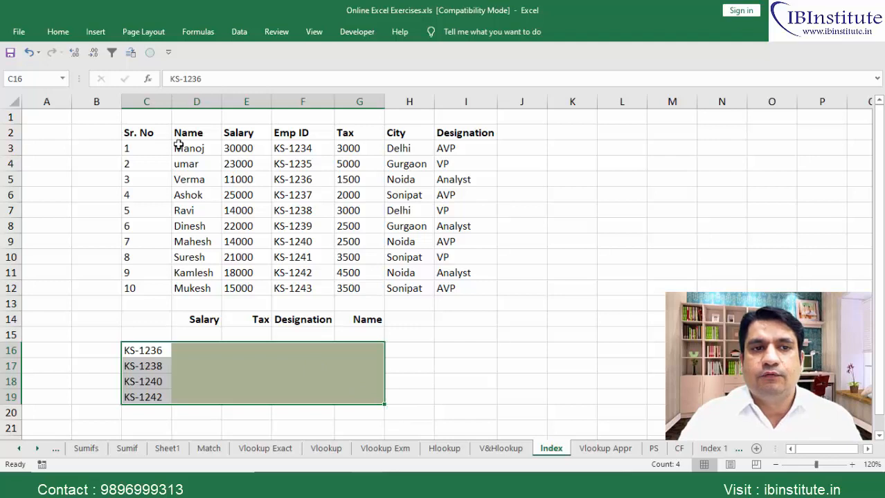
{"action": "left_click_drag", "start_coordinate": [148, 137], "coordinate": [459, 288]}
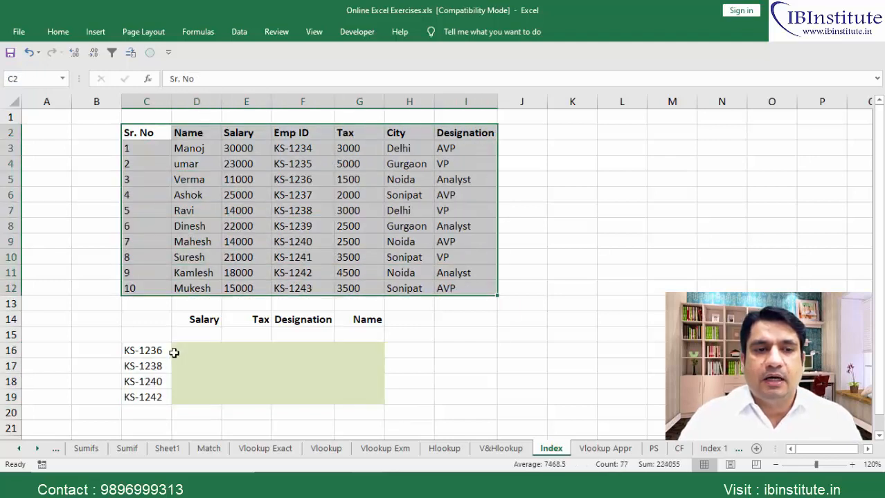
{"action": "left_click", "coordinate": [155, 351]}
{"action": "left_click_drag", "start_coordinate": [156, 351], "coordinate": [253, 348]}
{"action": "left_click", "coordinate": [253, 349]}
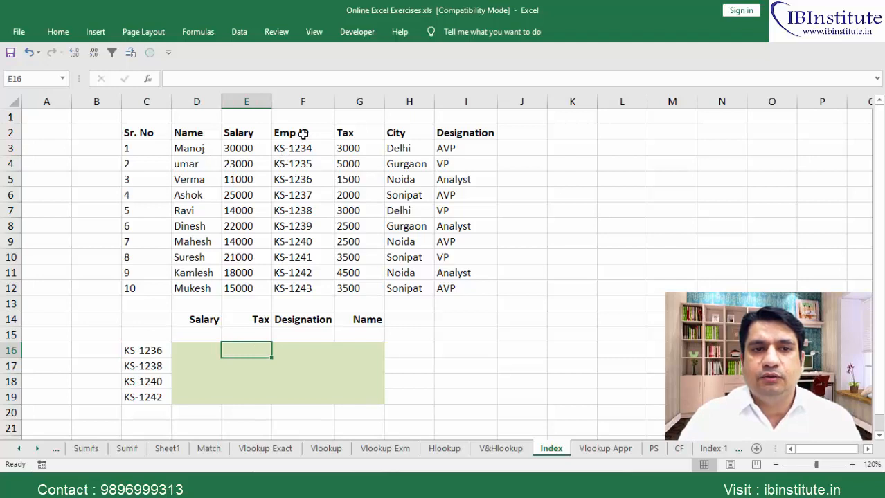
Highlight the table columns from Emp ID through Designation, and those from Emp ID back toward Sr. No.
{"action": "left_click_drag", "start_coordinate": [305, 133], "coordinate": [466, 290]}
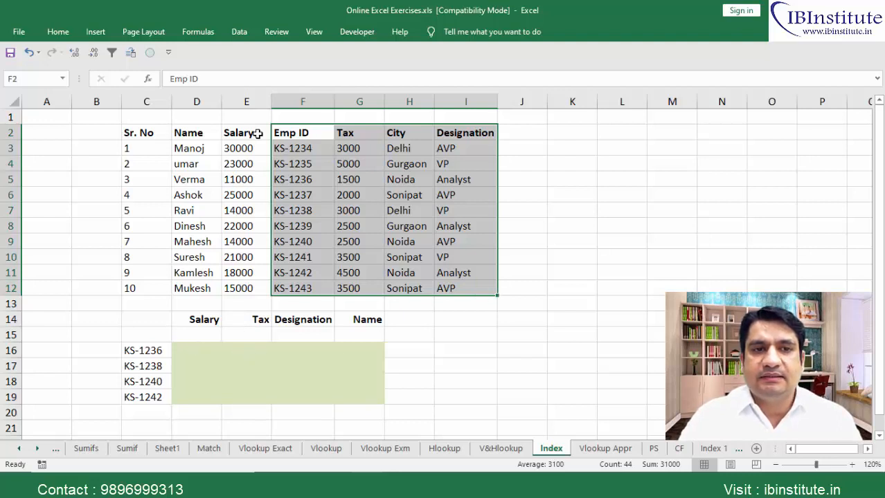
{"action": "left_click_drag", "start_coordinate": [288, 135], "coordinate": [176, 288]}
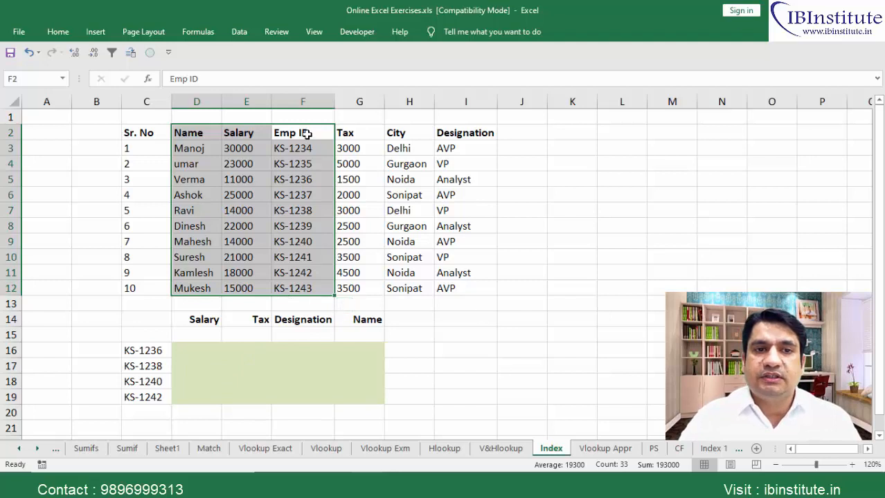
{"action": "left_click_drag", "start_coordinate": [299, 132], "coordinate": [164, 280]}
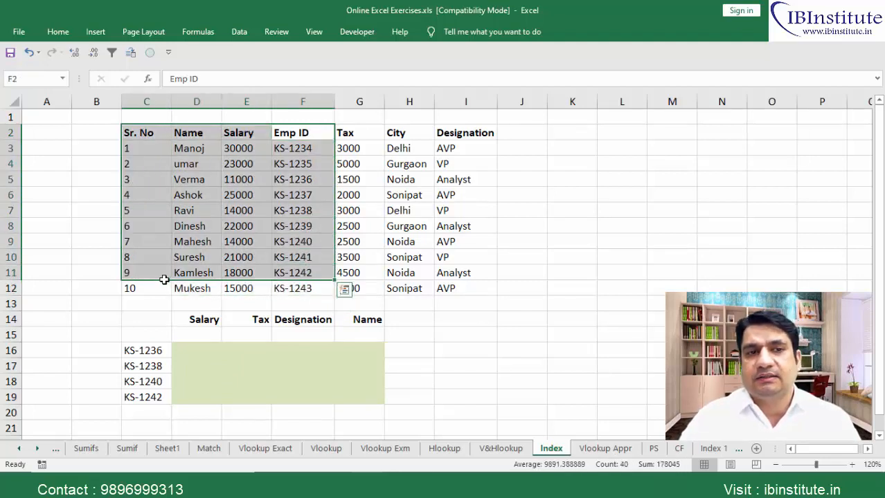
Try moving the Emp ID column F2:F12 in front of Sr. No at B2, and undo the move.
{"action": "key", "text": "Right"}
{"action": "key", "text": "Right"}
{"action": "key", "text": "Left"}
{"action": "key", "text": "Left"}
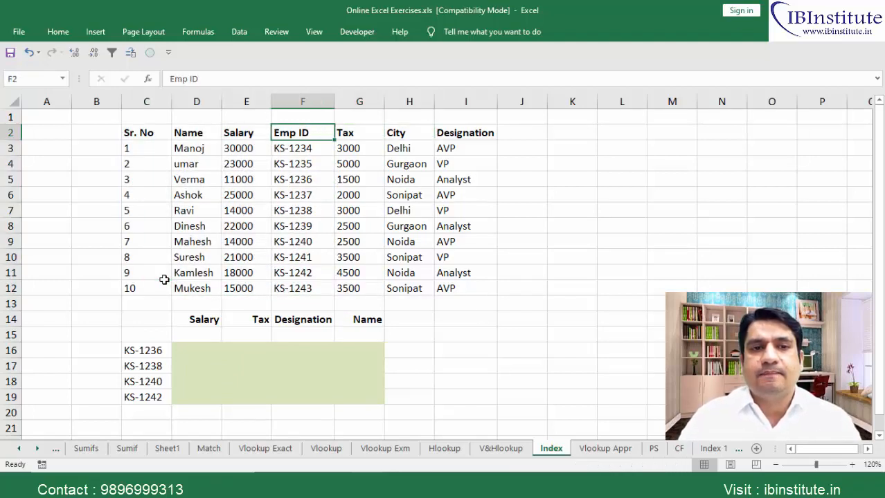
{"action": "key", "text": "ctrl+shift+Down"}
{"action": "key", "text": "ctrl+c"}
{"action": "key", "text": "Left"}
{"action": "key", "text": "Left"}
{"action": "key", "text": "Left"}
{"action": "key", "text": "Left"}
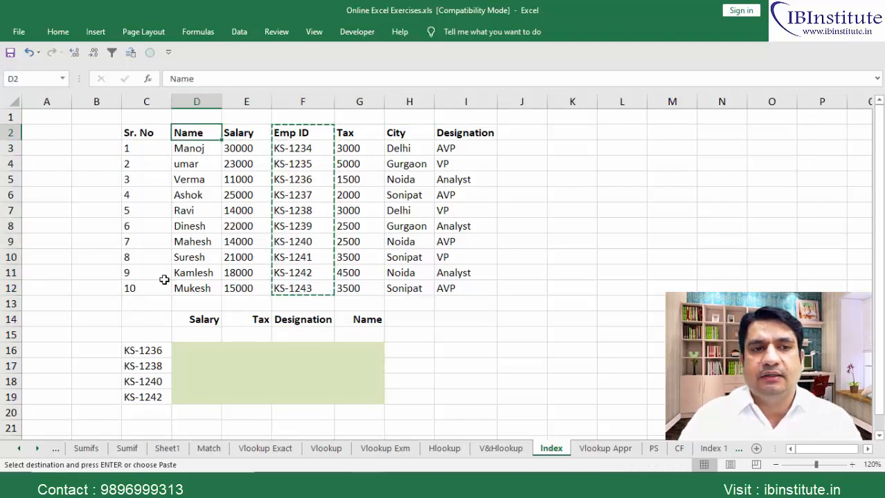
{"action": "key", "text": "ctrl+v"}
{"action": "key", "text": "shift+space"}
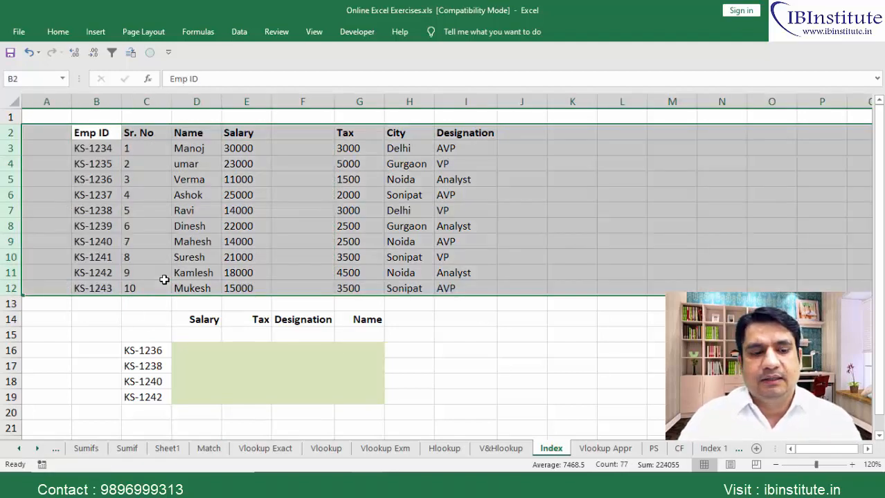
{"action": "key", "text": "ctrl+z"}
Highlight Emp ID F2:F12 alone, extended to the Designation column, and extended back to the Sr. No column.
{"action": "key", "text": "Right"}
{"action": "key", "text": "Right"}
{"action": "key", "text": "Right"}
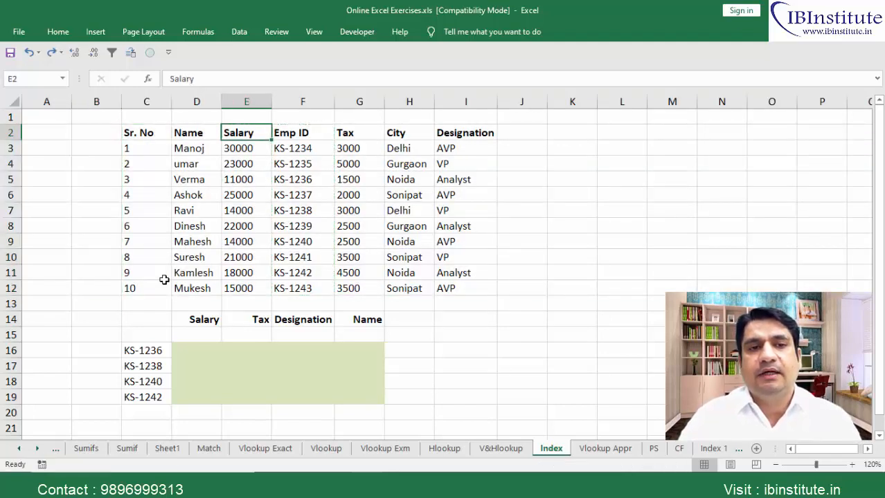
{"action": "key", "text": "Right"}
{"action": "key", "text": "ctrl+shift+Down"}
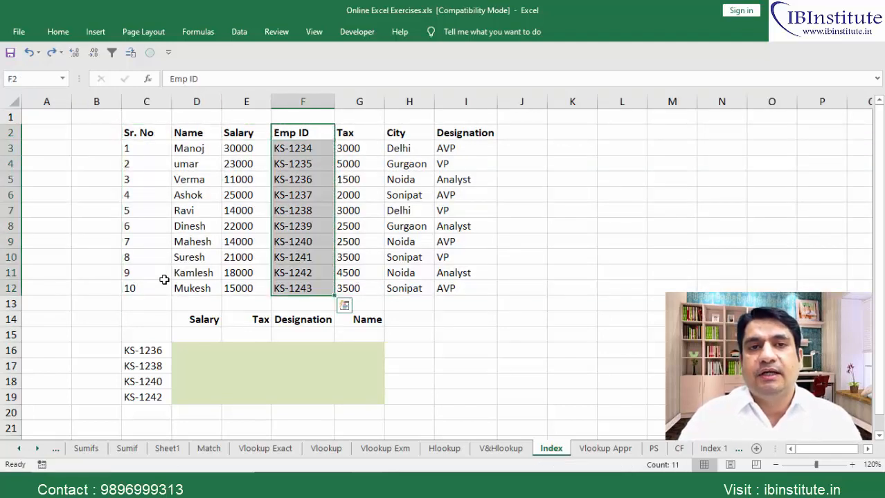
{"action": "key", "text": "ctrl+shift+Right"}
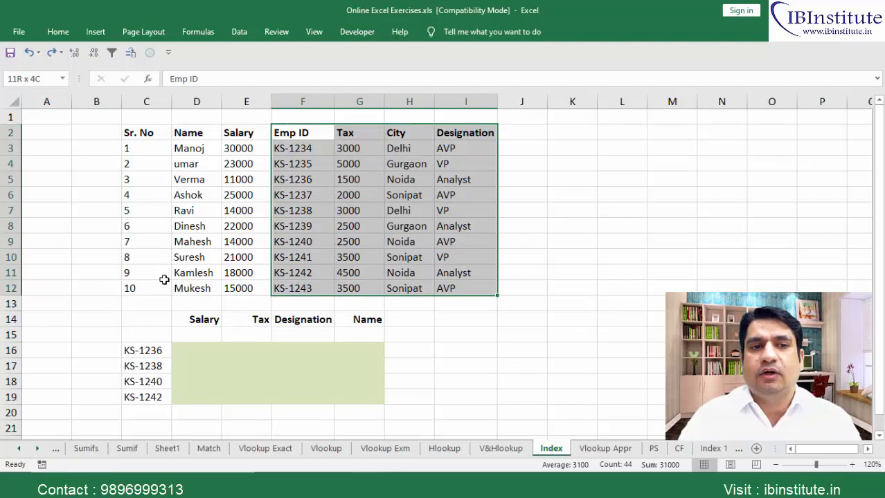
{"action": "key", "text": "ctrl+shift+Left"}
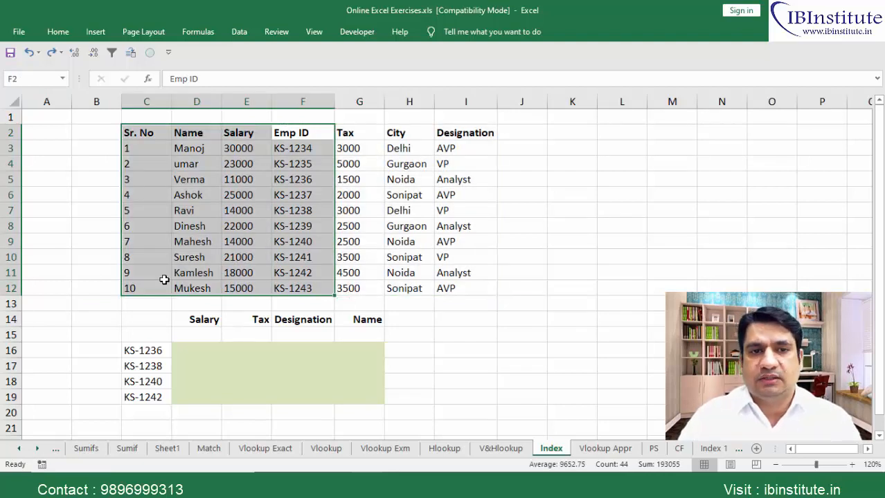
Start an INDEX formula in F17 with the whole employee table C2:I12 as its array.
{"action": "key", "text": "ctrl+Down"}
{"action": "key", "text": "Down"}
{"action": "key", "text": "Down"}
{"action": "key", "text": "Down"}
{"action": "key", "text": "Down"}
{"action": "key", "text": "Down"}
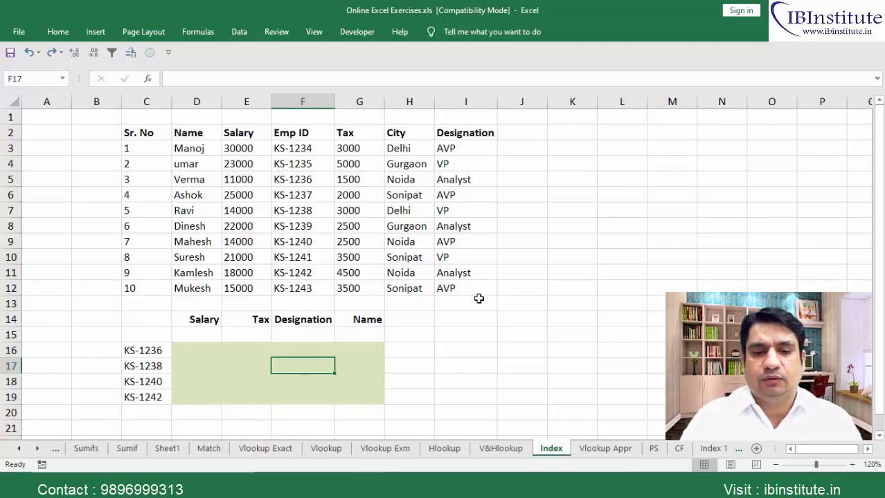
{"action": "type", "text": "=ind"}
{"action": "key", "text": "Tab"}
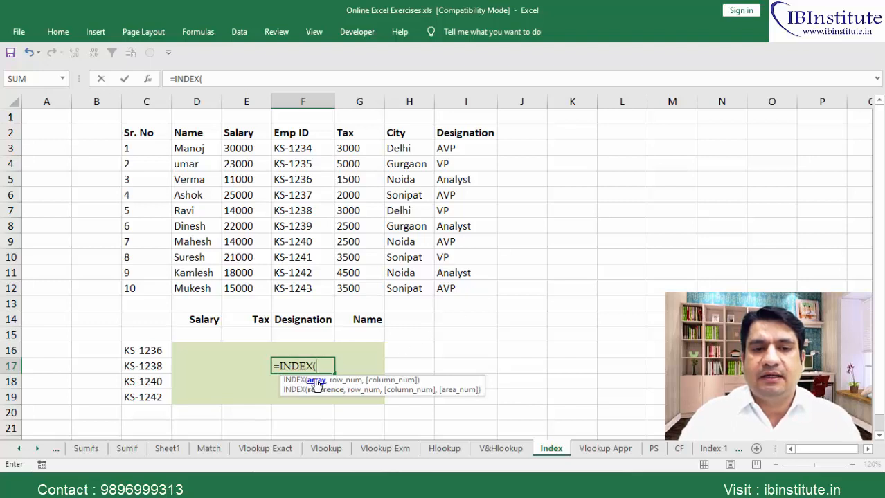
{"action": "key", "text": "Up"}
{"action": "key", "text": "Up"}
{"action": "key", "text": "Up"}
{"action": "key", "text": "Up"}
{"action": "key", "text": "Up"}
{"action": "key", "text": "Up"}
{"action": "key", "text": "Up"}
{"action": "key", "text": "Up"}
{"action": "key", "text": "Up"}
{"action": "key", "text": "Up"}
{"action": "key", "text": "Up"}
{"action": "key", "text": "Up"}
{"action": "key", "text": "Up"}
{"action": "key", "text": "Up"}
{"action": "key", "text": "Up"}
{"action": "key", "text": "ctrl+Left"}
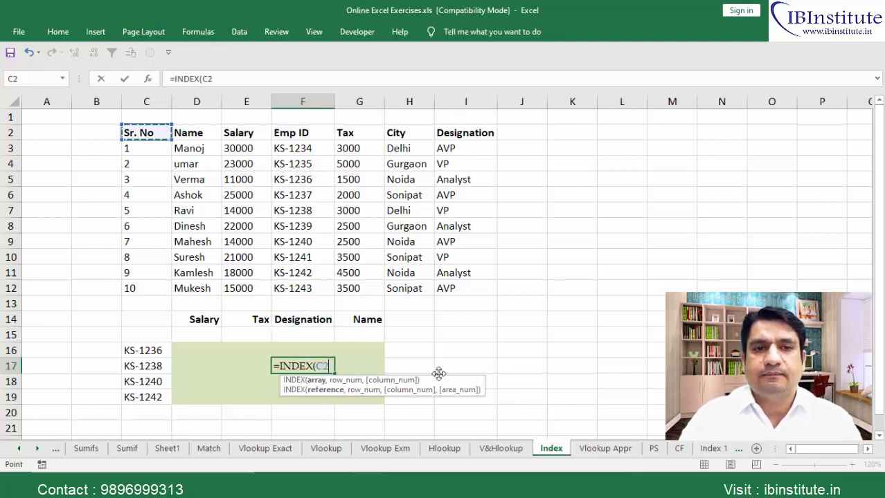
{"action": "key", "text": "ctrl+shift+Right"}
{"action": "key", "text": "ctrl+shift+Down"}
Complete the INDEX formula in F17 with row number 6 and column number 7.
{"action": "type", "text": ",6"}
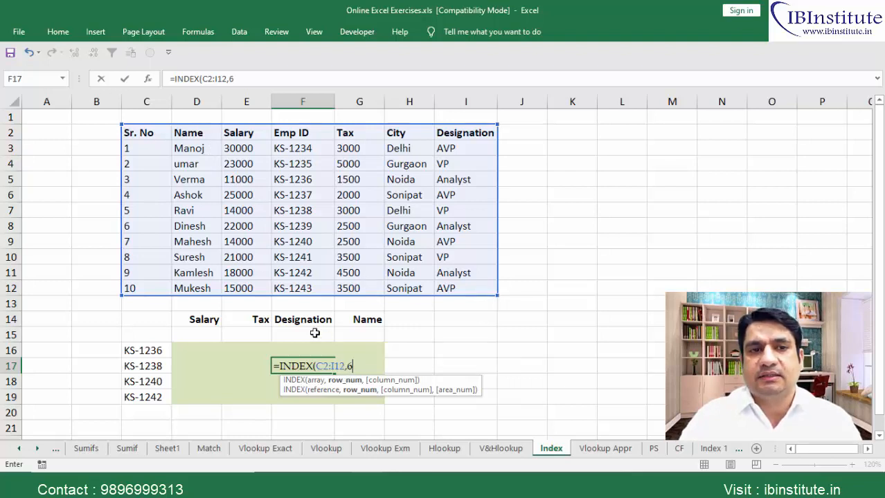
{"action": "type", "text": ",7"}
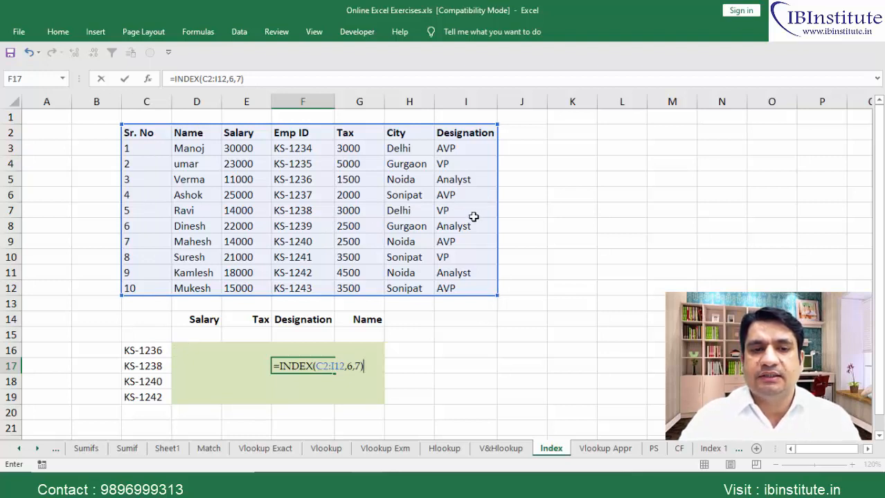
{"action": "key", "text": "Return"}
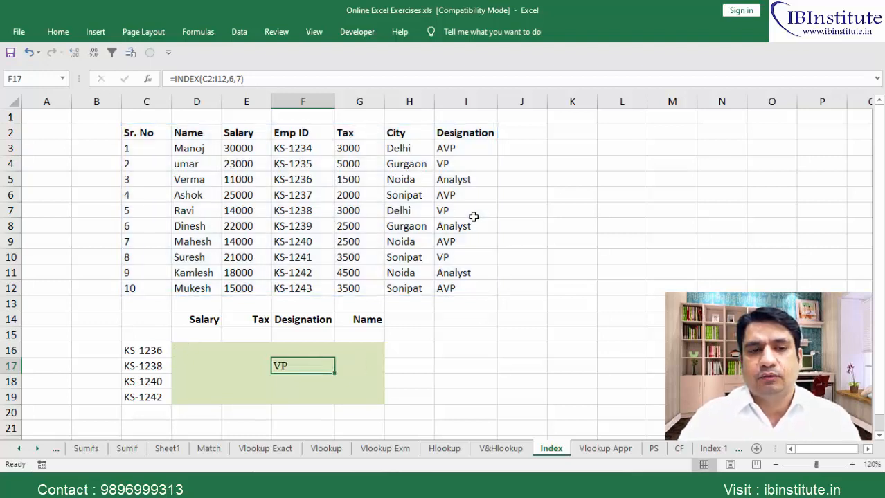
Start an INDEX formula in D18 for the KS-1240 salary, using C2:I12 as the array.
{"action": "key", "text": "Left"}
{"action": "key", "text": "Right"}
{"action": "key", "text": "Left"}
{"action": "key", "text": "Left"}
{"action": "key", "text": "Down"}
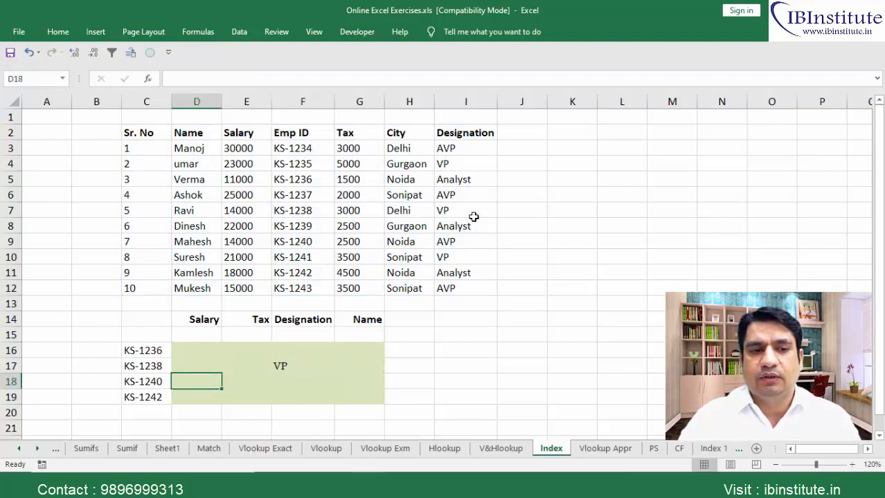
{"action": "type", "text": "=in"}
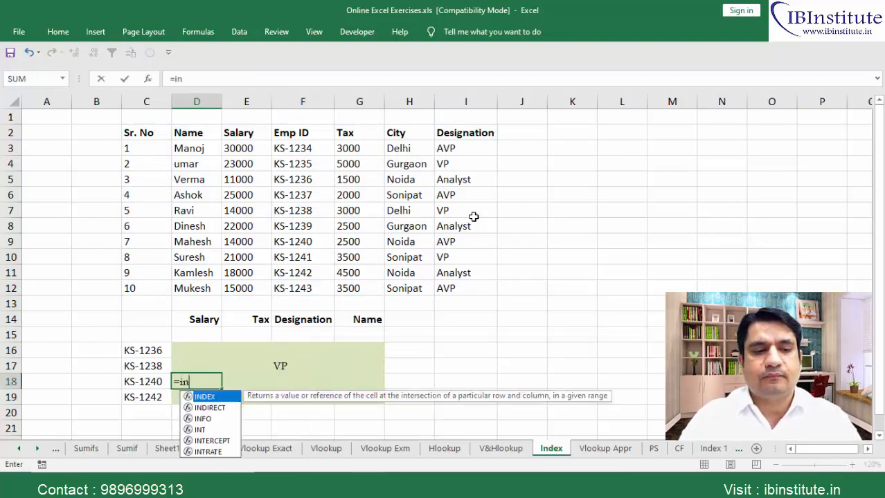
{"action": "key", "text": "Tab"}
{"action": "key", "text": "ctrl+Up"}
{"action": "key", "text": "ctrl+Up"}
{"action": "key", "text": "ctrl+Up"}
{"action": "key", "text": "ctrl+Up"}
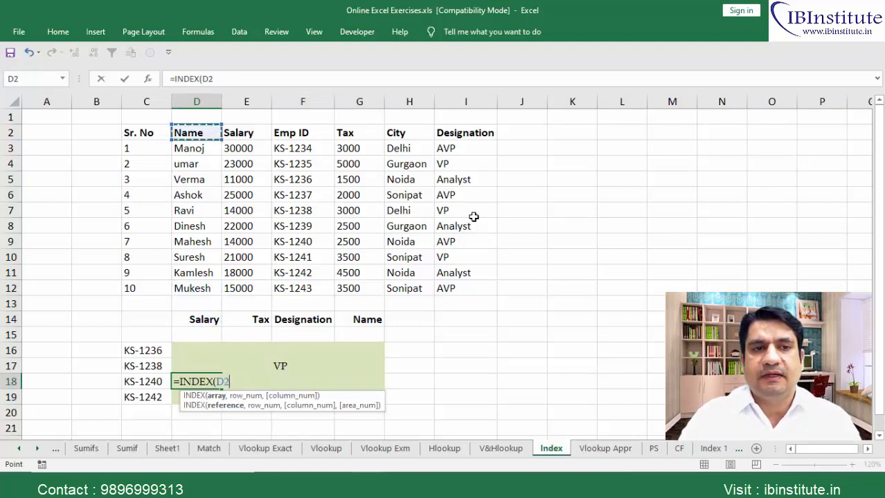
{"action": "key", "text": "Left"}
{"action": "key", "text": "ctrl+shift+Right"}
{"action": "key", "text": "ctrl+shift+Down"}
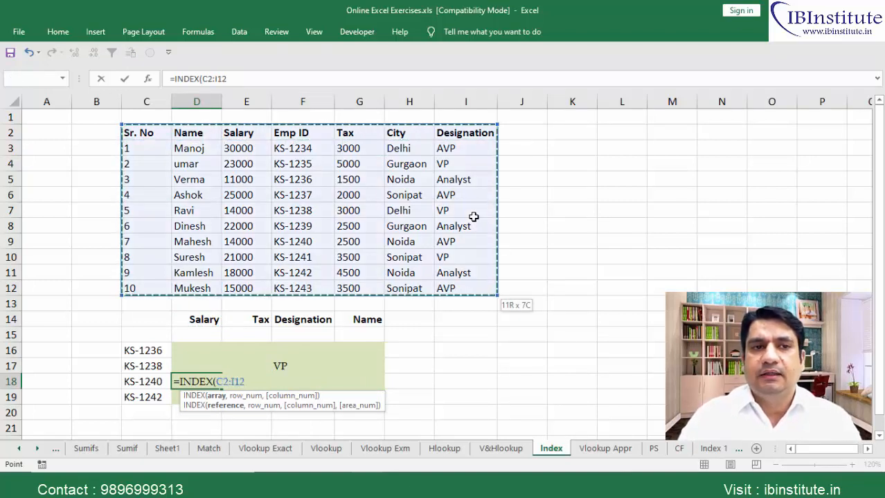
Try the alternative arrays C3:I12, D2:I12 and D3:I12 in the D18 INDEX formula.
{"action": "key", "text": "Down"}
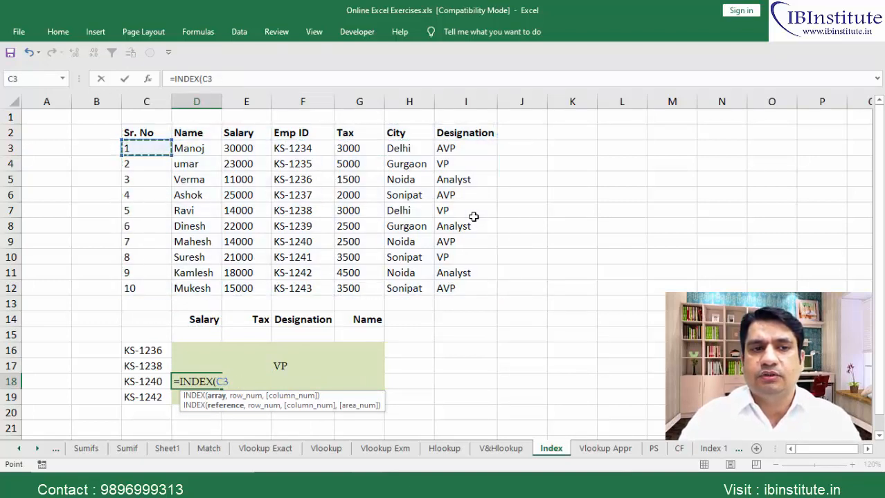
{"action": "key", "text": "ctrl+shift+Right"}
{"action": "key", "text": "ctrl+shift+Down"}
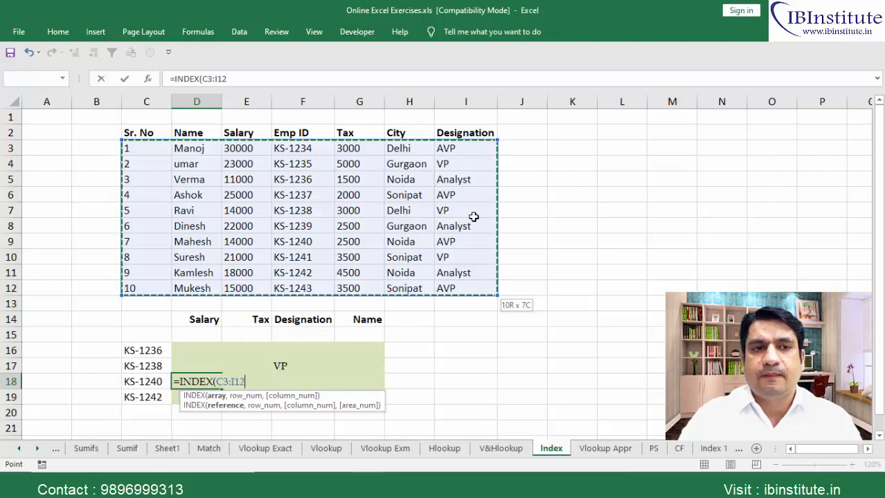
{"action": "key", "text": "Up"}
{"action": "key", "text": "Right"}
{"action": "key", "text": "ctrl+shift+Right"}
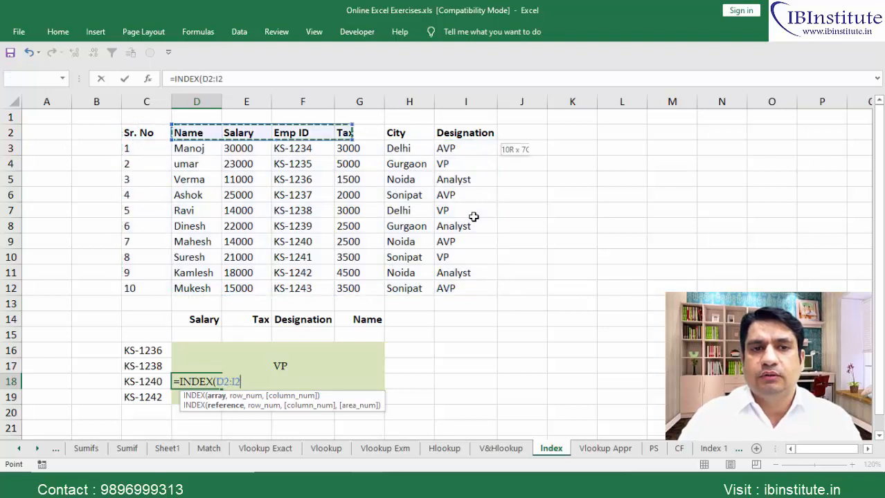
{"action": "key", "text": "ctrl+shift+Down"}
{"action": "key", "text": "Down"}
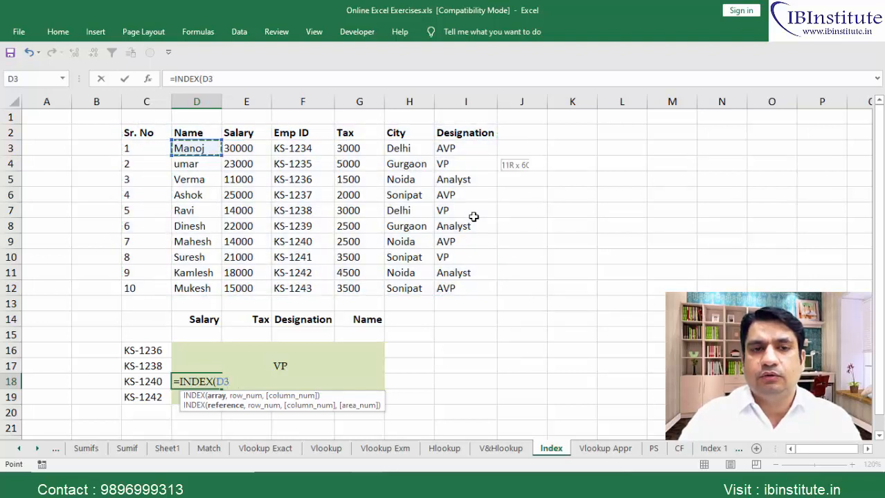
{"action": "key", "text": "ctrl+shift+Right"}
{"action": "key", "text": "ctrl+shift+Down"}
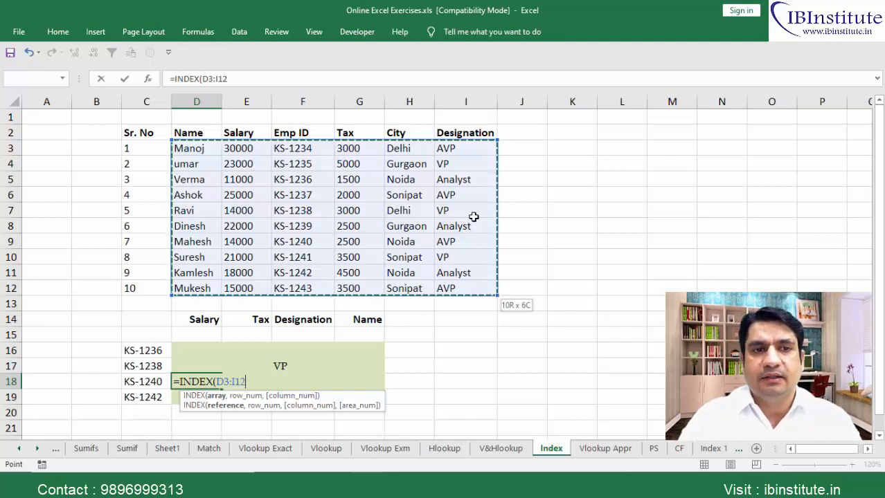
Set the array of the D18 INDEX formula to C2:I12 and enter row number 8.
{"action": "key", "text": "Up"}
{"action": "key", "text": "Left"}
{"action": "key", "text": "ctrl+shift+Right"}
{"action": "key", "text": "ctrl+shift+Down"}
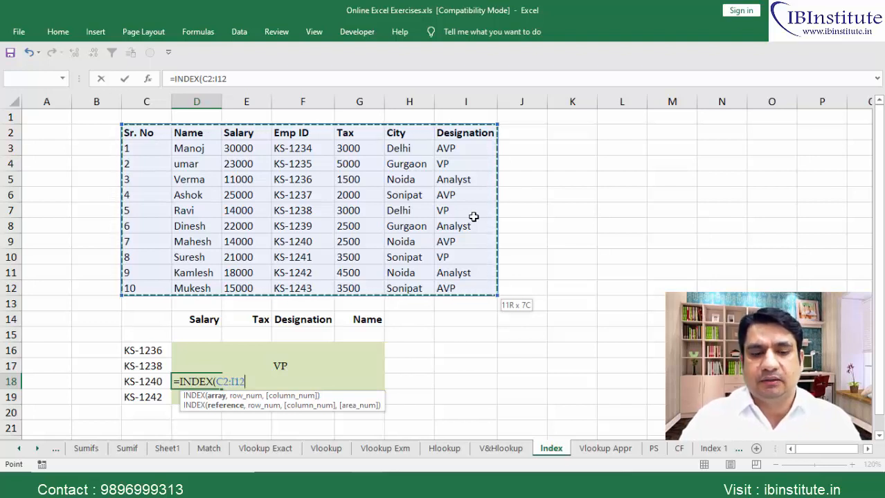
{"action": "type", "text": ","}
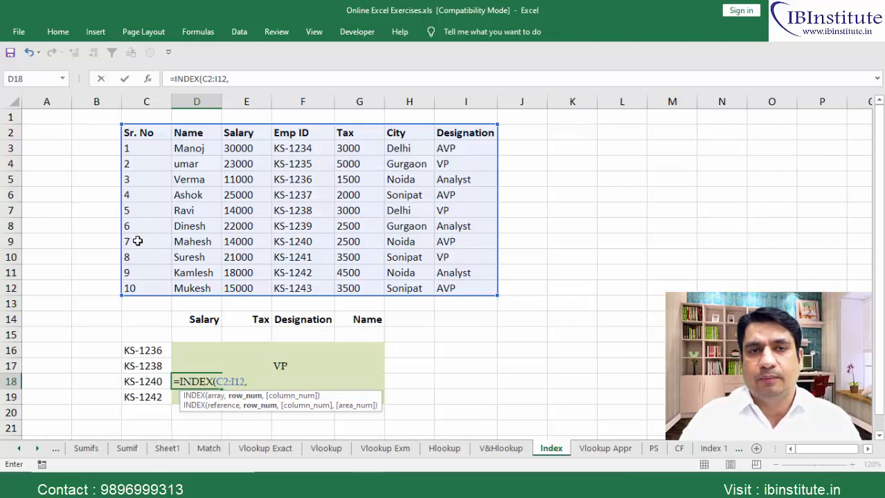
{"action": "type", "text": "8"}
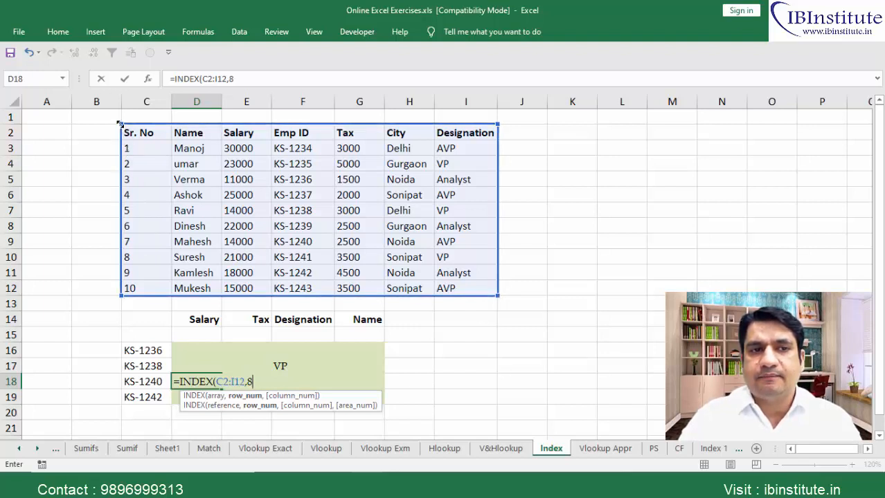
Try the array C3:I12 with row number 7 in D18, and restore C2:I12 with row number 8.
{"action": "left_click_drag", "start_coordinate": [119, 126], "coordinate": [120, 134]}
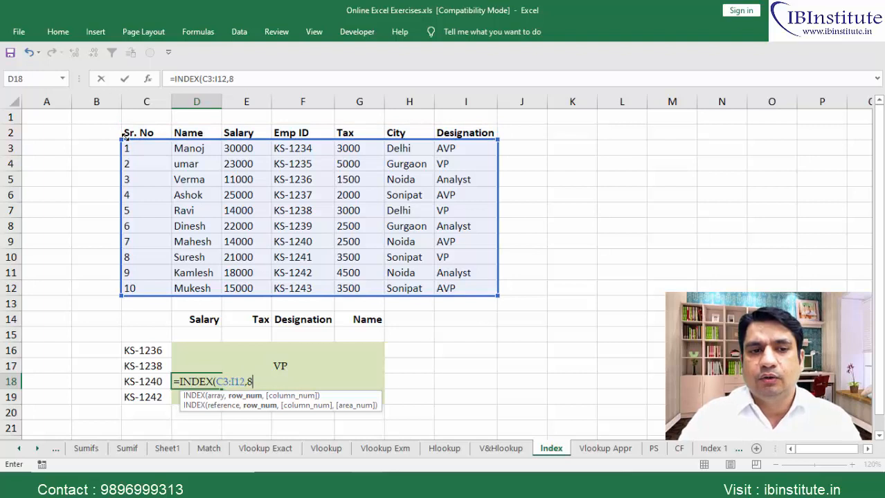
{"action": "key", "text": "BackSpace"}
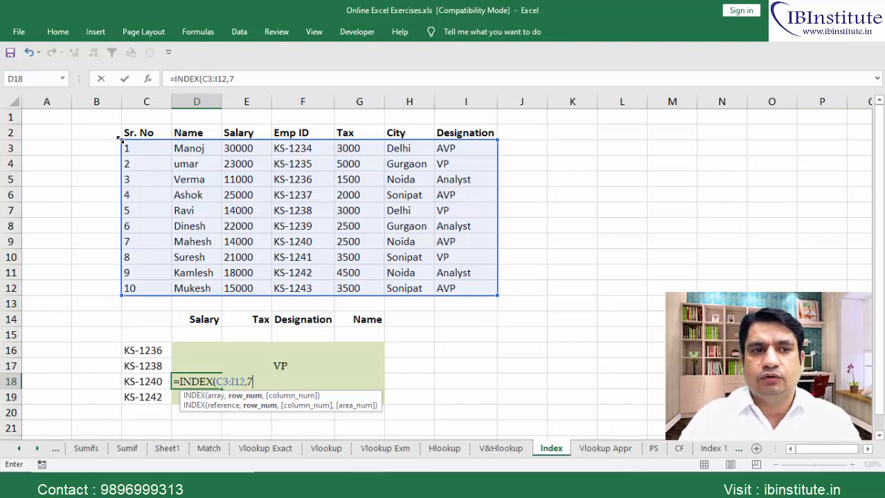
{"action": "left_click_drag", "start_coordinate": [118, 133], "coordinate": [118, 128]}
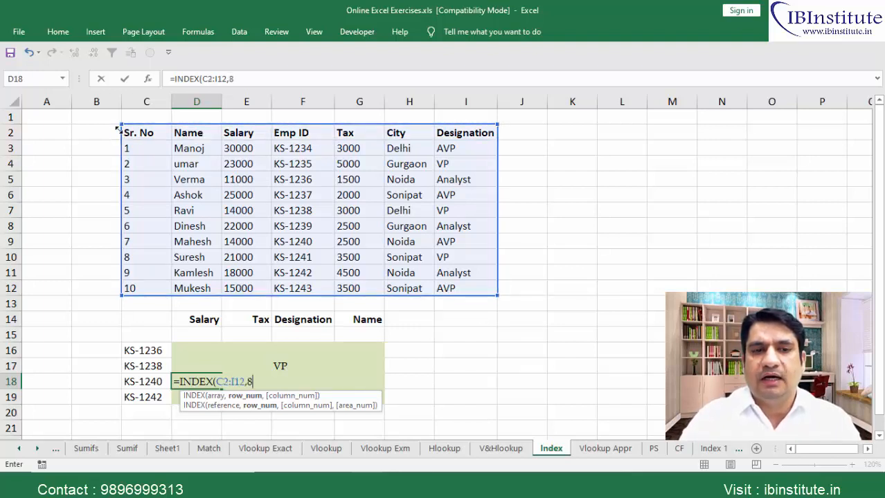
Complete the D18 INDEX formula with column number 3, briefly trying the array D2:I12 before restoring C2:I12.
{"action": "type", "text": ","}
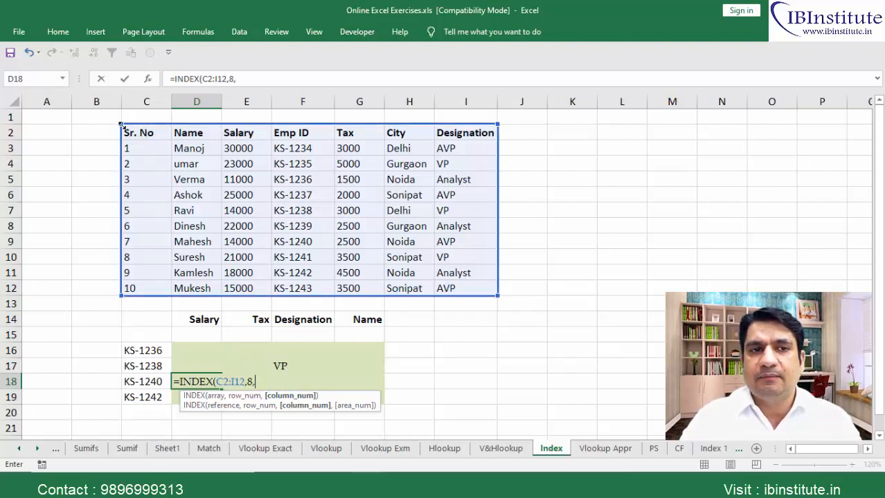
{"action": "left_click_drag", "start_coordinate": [121, 126], "coordinate": [173, 125]}
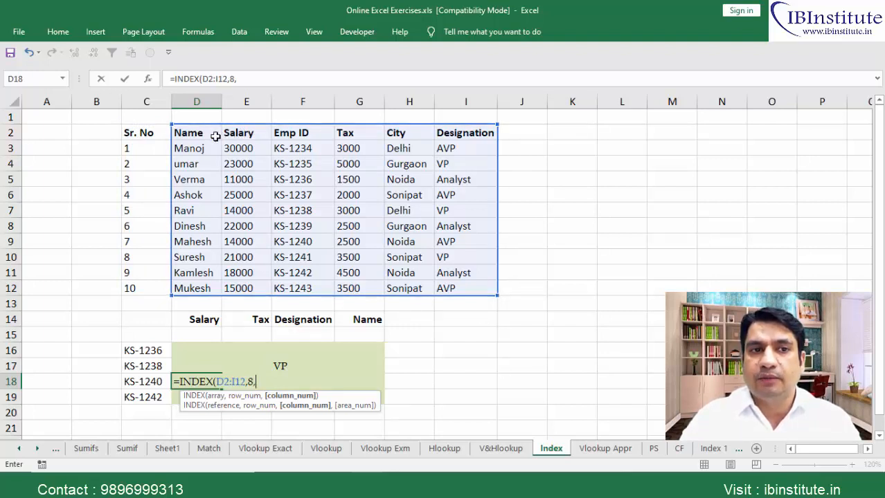
{"action": "left_click_drag", "start_coordinate": [153, 127], "coordinate": [121, 127]}
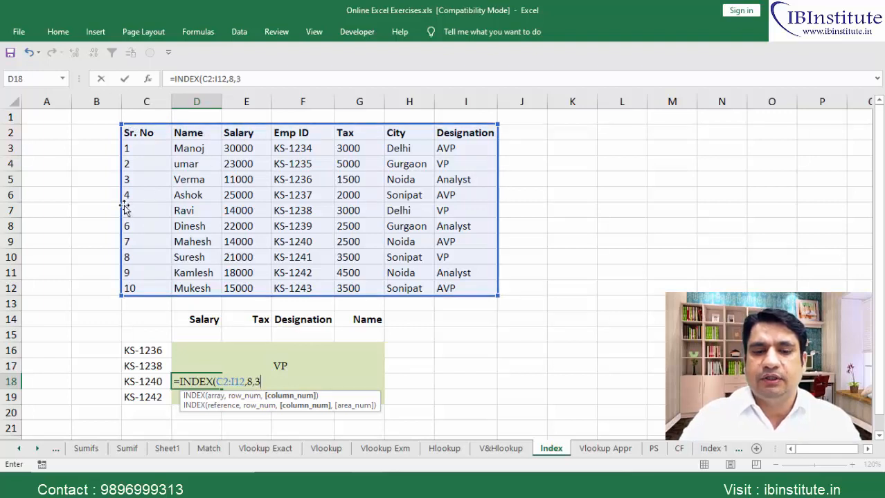
{"action": "type", "text": "3)"}
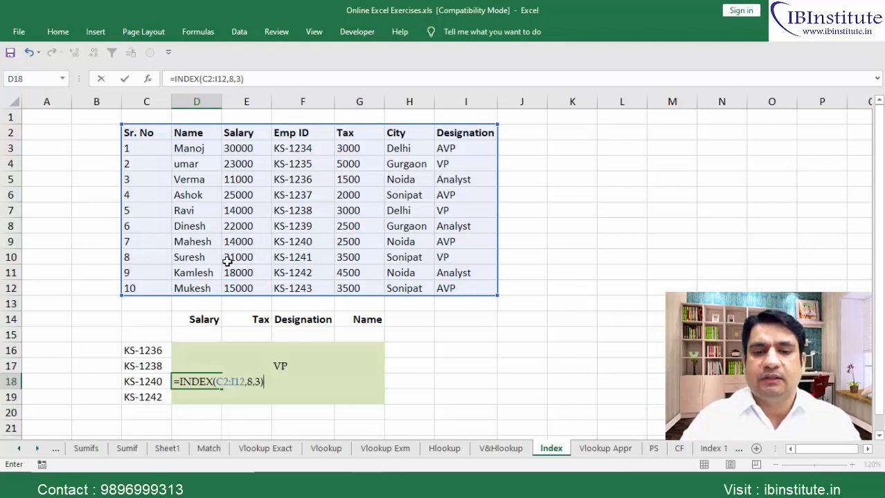
{"action": "key", "text": "ctrl+Return"}
Review the arguments of the INDEX formula in D18 without changing it.
{"action": "key", "text": "Up"}
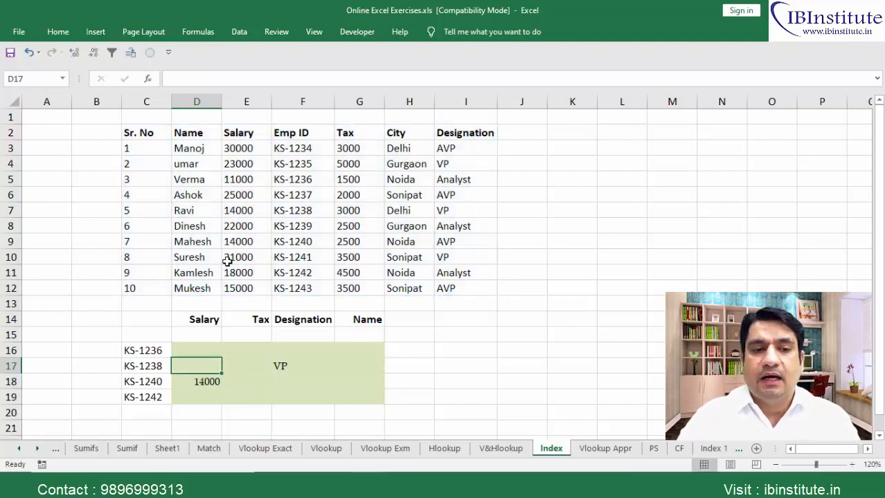
{"action": "key", "text": "shift+Right"}
{"action": "key", "text": "shift+Right"}
{"action": "key", "text": "shift+Down"}
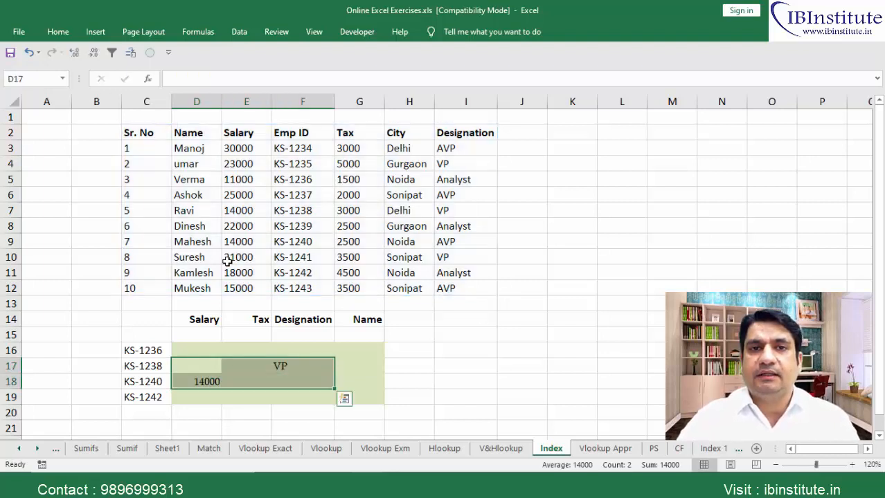
{"action": "key", "text": "Down"}
{"action": "key", "text": "F2"}
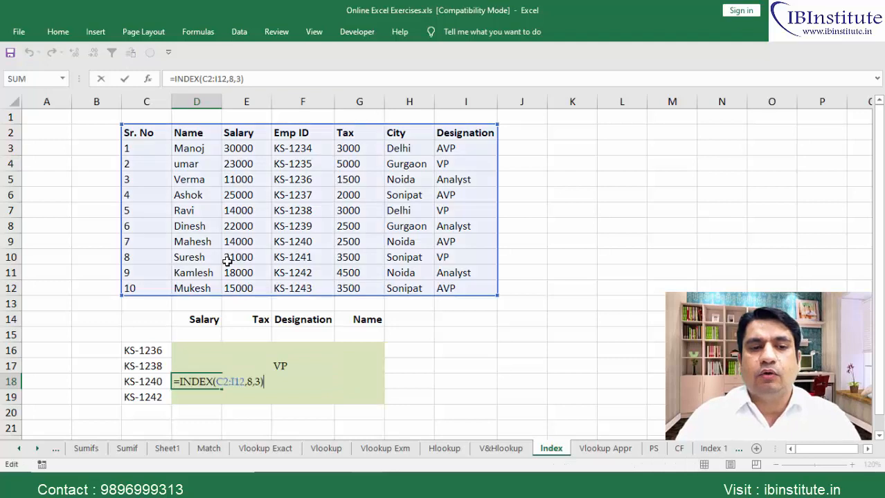
{"action": "key", "text": "Escape"}
Clear the contents of D17:F18 in the lookup grid.
{"action": "key", "text": "Up"}
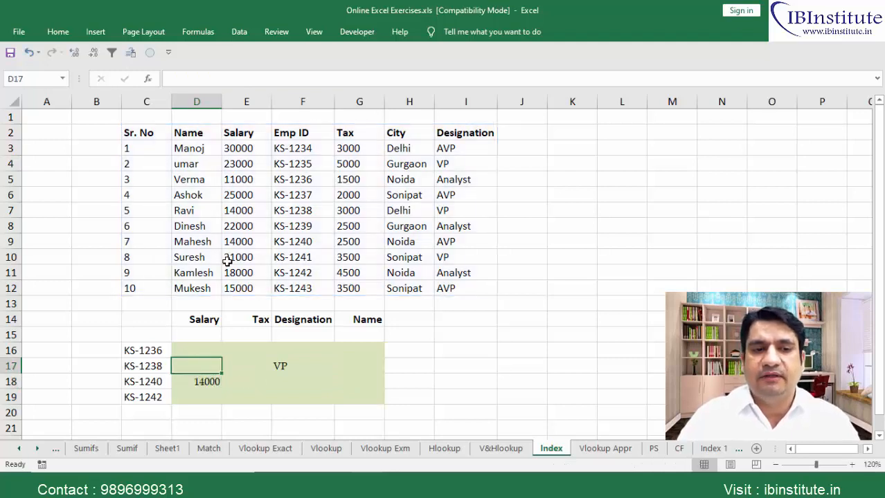
{"action": "key", "text": "shift+Right"}
{"action": "key", "text": "shift+Right"}
{"action": "key", "text": "shift+Down"}
{"action": "key", "text": "Delete"}
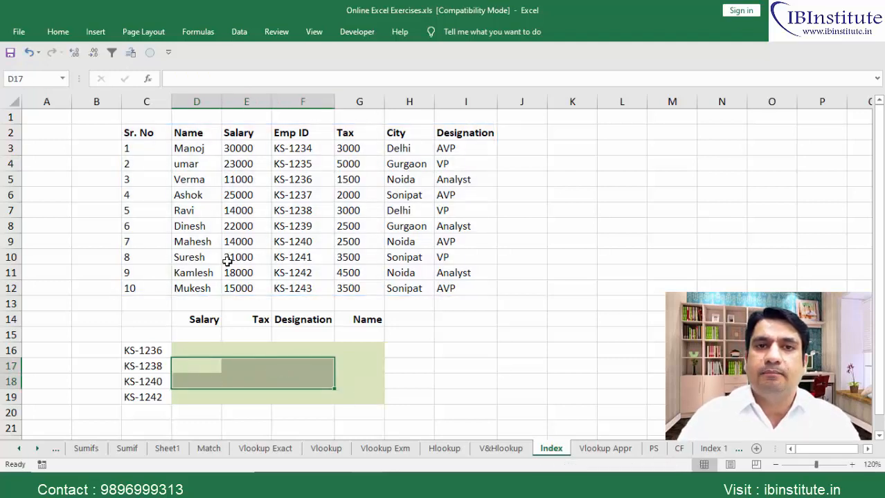
Start an INDEX formula in D16 for the KS-1236 salary, using C2:I12 as the array.
{"action": "key", "text": "Up"}
{"action": "type", "text": "="}
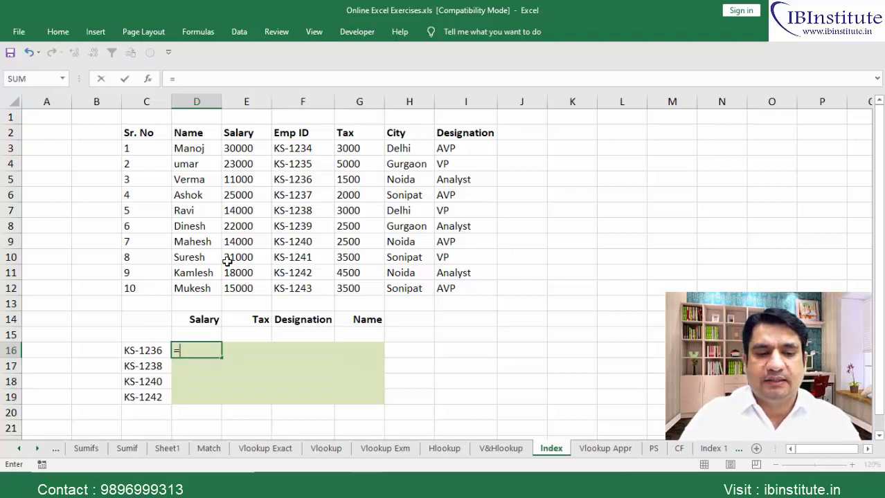
{"action": "type", "text": "ind"}
{"action": "key", "text": "Tab"}
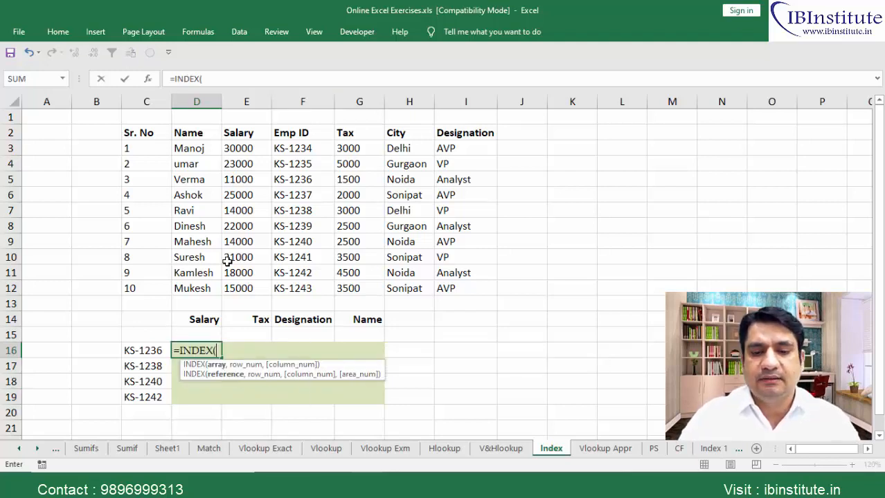
{"action": "key", "text": "ctrl+Up"}
{"action": "key", "text": "ctrl+Up"}
{"action": "key", "text": "ctrl+Up"}
{"action": "key", "text": "Left"}
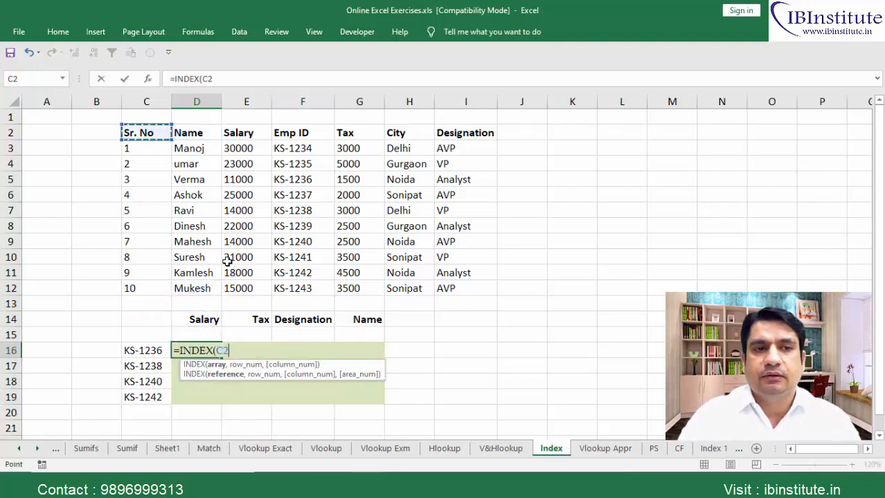
{"action": "key", "text": "ctrl+shift+Right"}
{"action": "key", "text": "ctrl+shift+Down"}
{"action": "type", "text": ","}
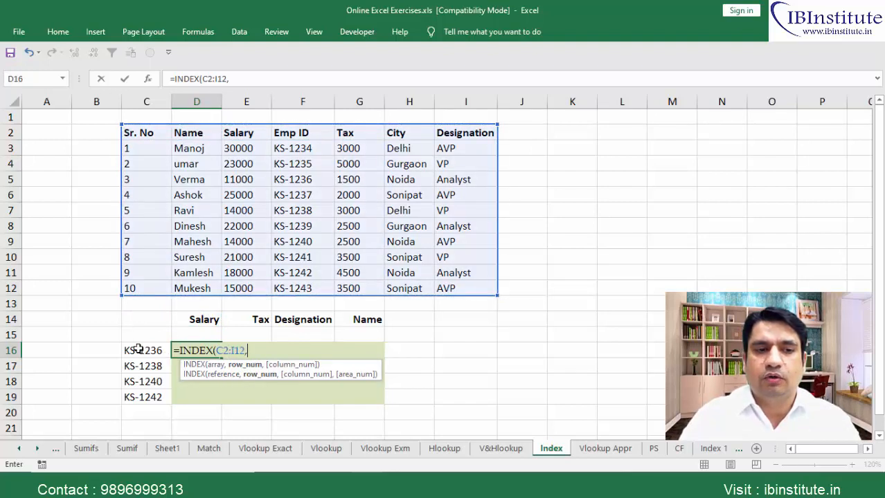
Nest a MATCH function as the row number in D16, with C16 as lookup value and F2:F12 as lookup array.
{"action": "type", "text": "ma"}
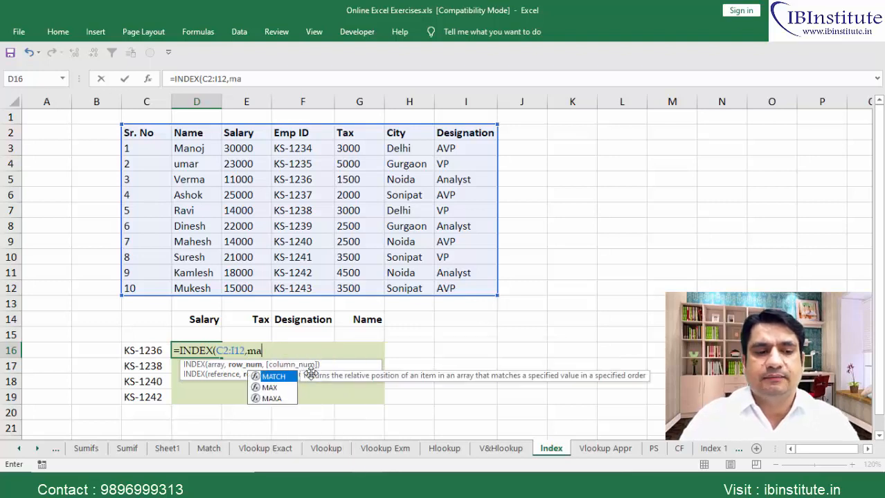
{"action": "key", "text": "Tab"}
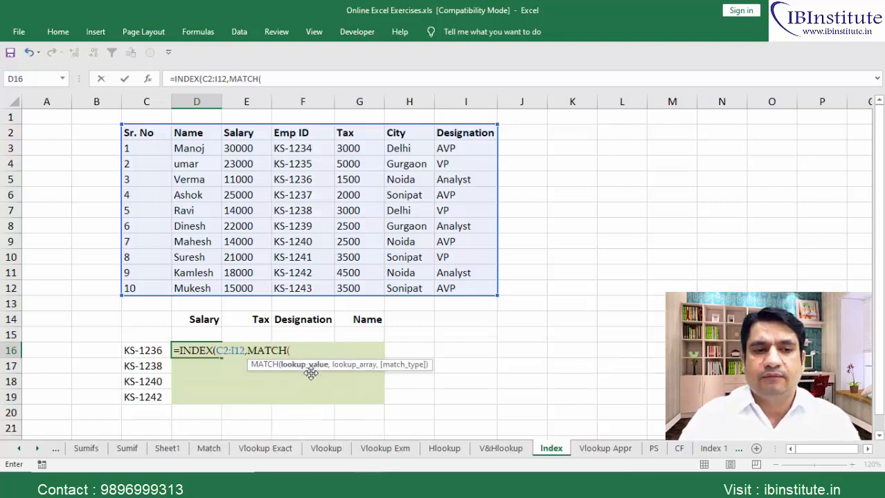
{"action": "key", "text": "Left"}
{"action": "type", "text": ","}
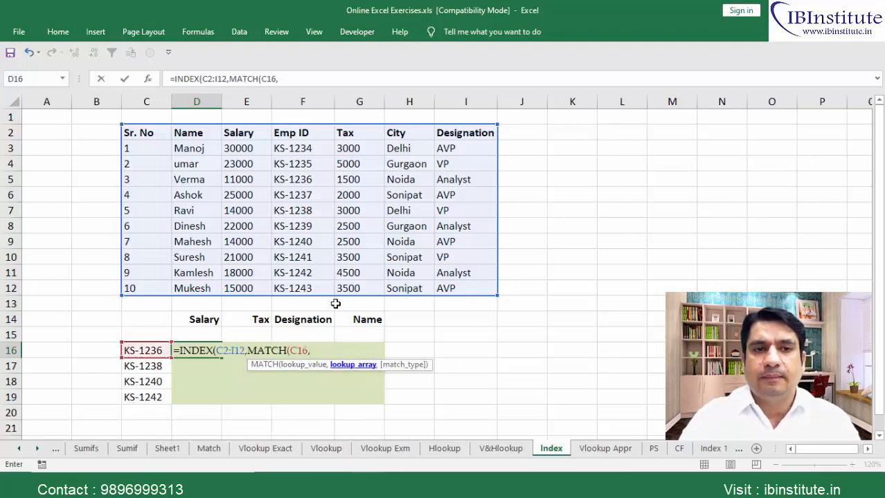
{"action": "left_click", "coordinate": [302, 138]}
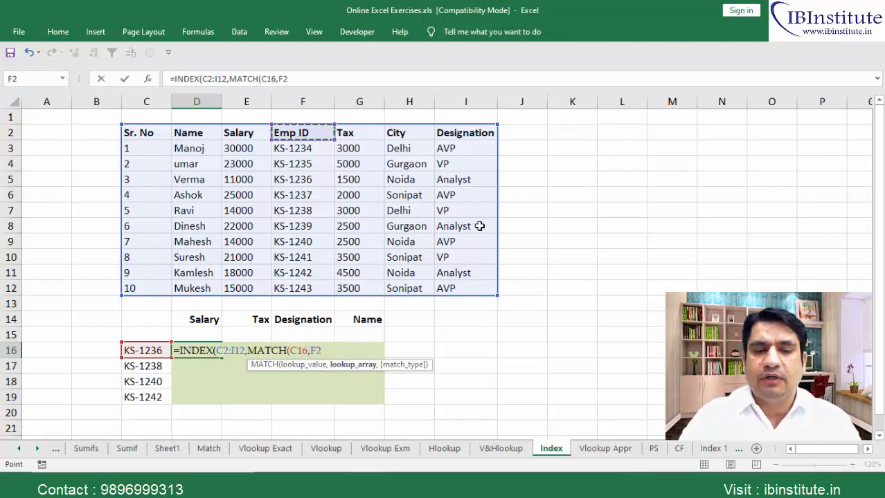
{"action": "key", "text": "ctrl+shift+Down"}
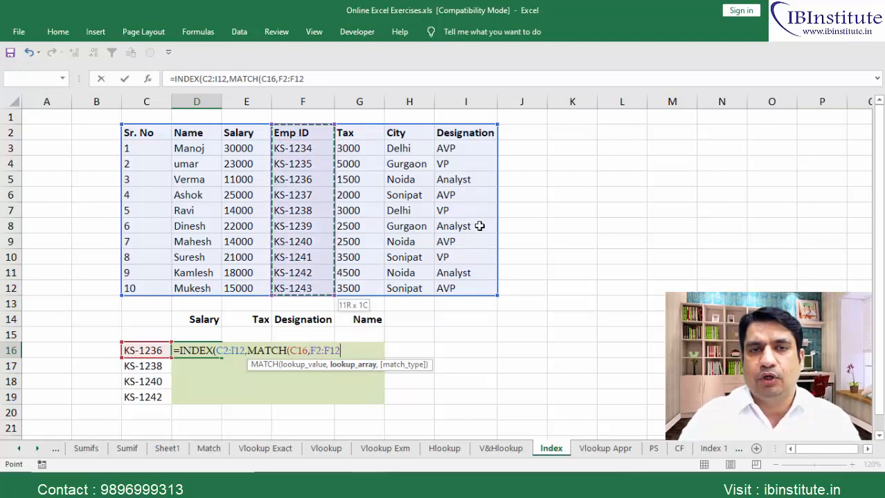
Try F3:F12 as the row MATCH lookup array, restore F2:F12 and close the function with match type 0.
{"action": "key", "text": "Down"}
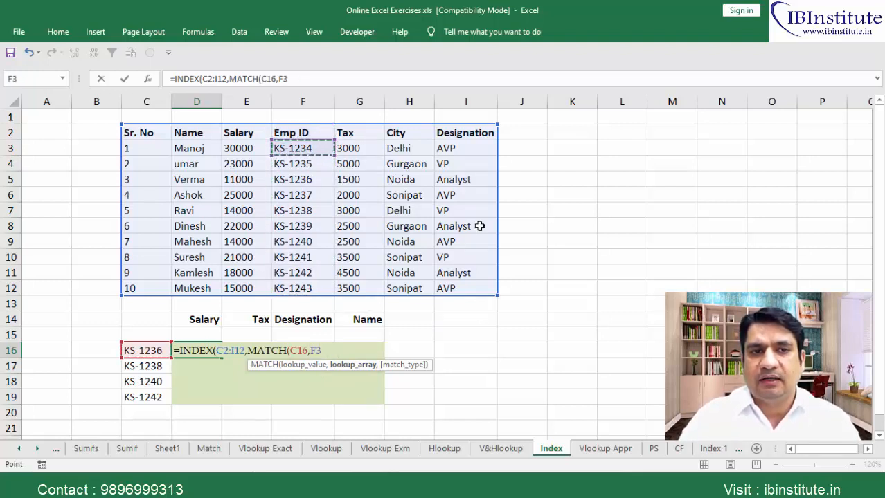
{"action": "key", "text": "ctrl+shift+Down"}
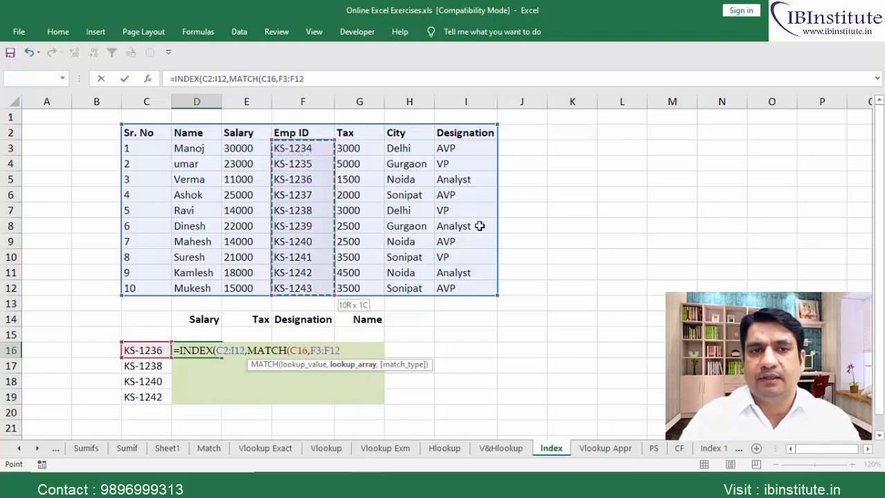
{"action": "key", "text": "Up"}
{"action": "key", "text": "ctrl+shift+Down"}
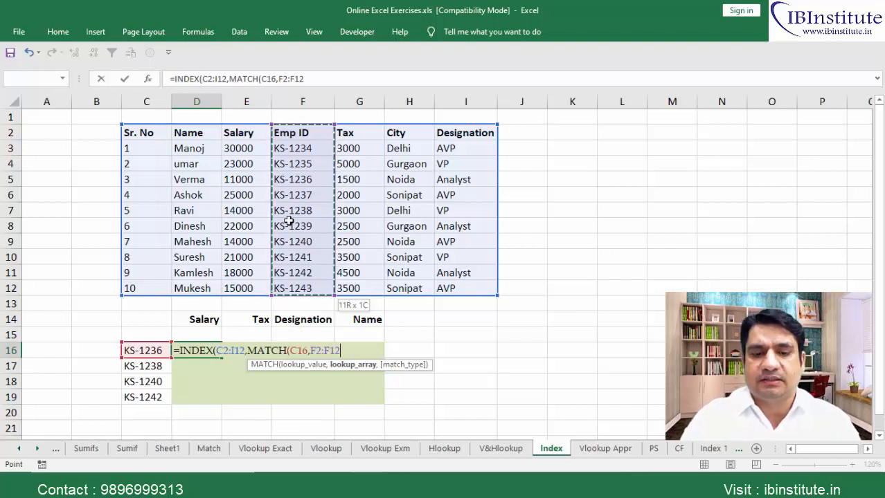
{"action": "type", "text": ",0)"}
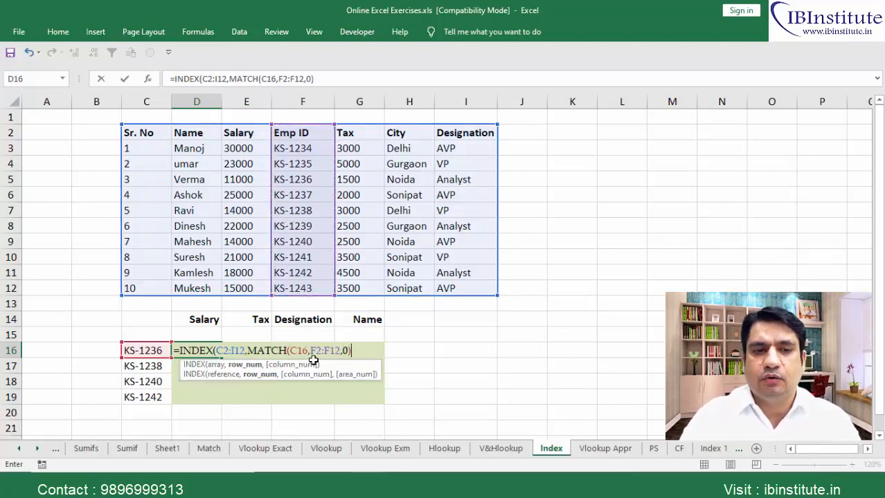
Nest a second MATCH as the column number in D16, looking up D14 in the header row C2:I2.
{"action": "type", "text": ","}
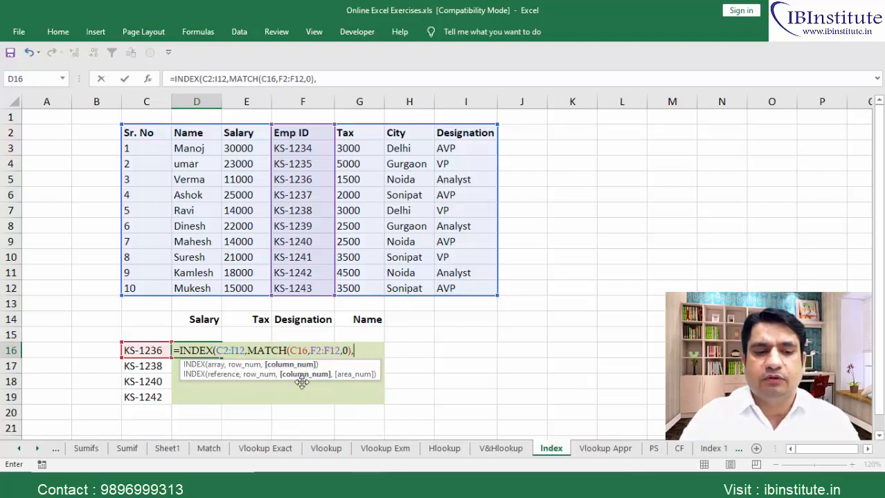
{"action": "type", "text": "MATCH("}
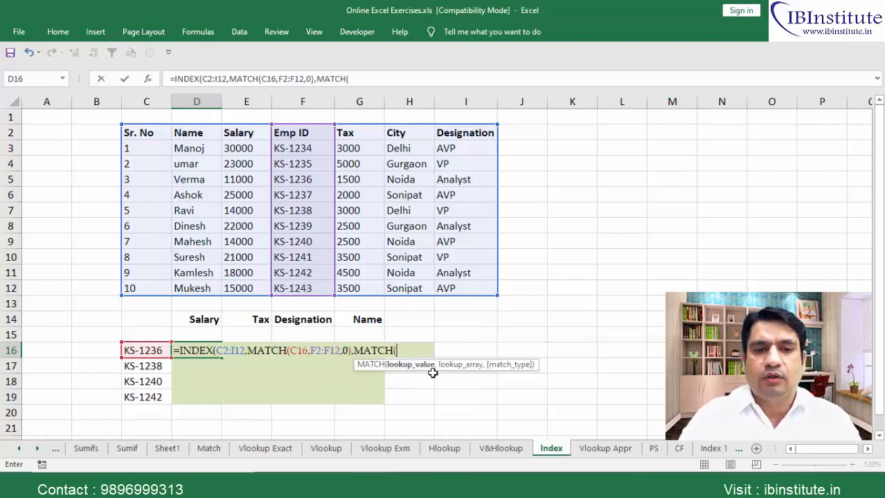
{"action": "left_click", "coordinate": [206, 318]}
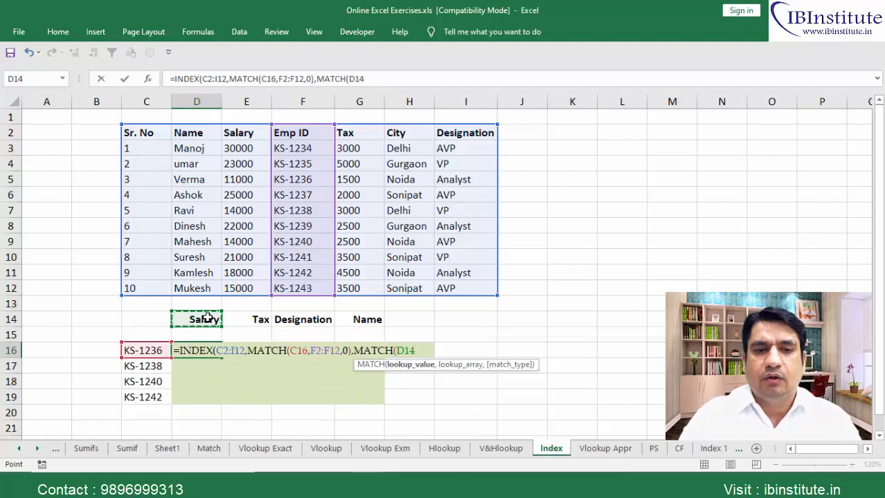
{"action": "type", "text": ","}
{"action": "left_click", "coordinate": [145, 134]}
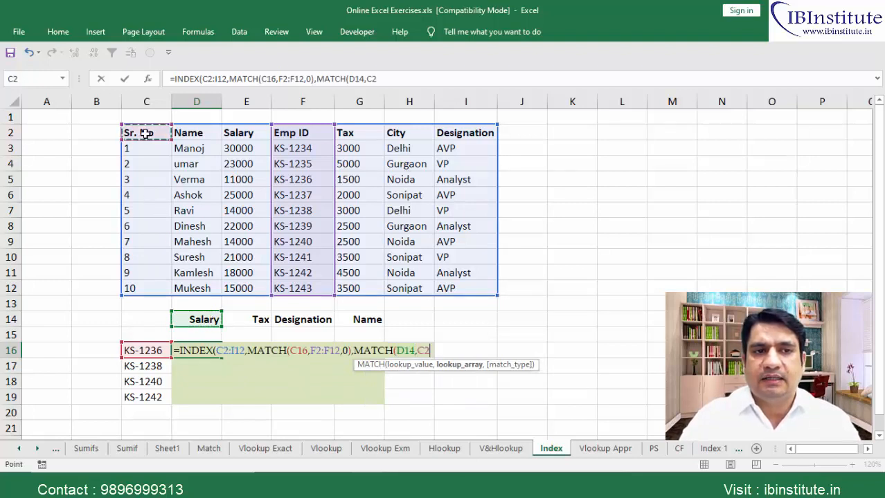
{"action": "key", "text": "ctrl+shift+Right"}
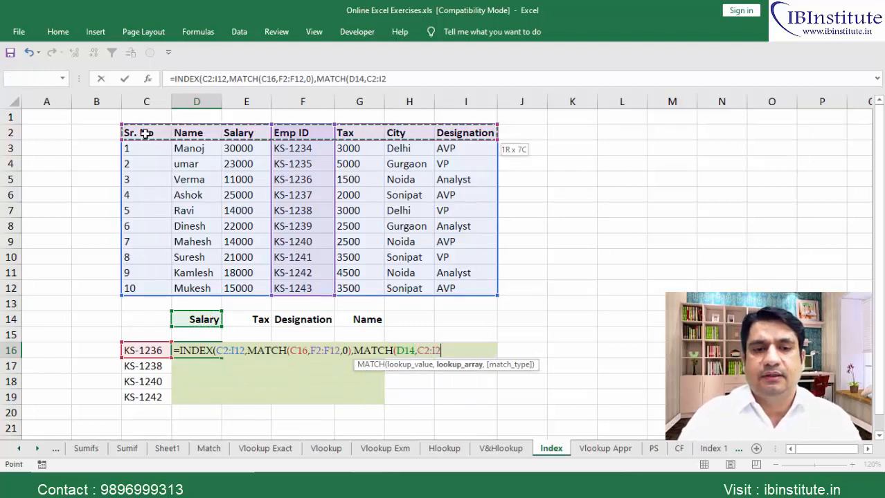
{"action": "type", "text": ")"}
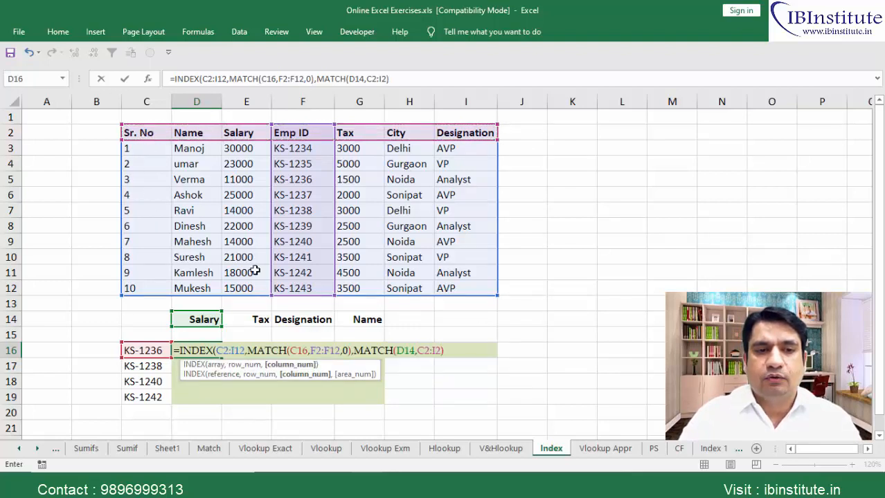
Add match type 0 to the column MATCH and enter the completed INDEX formula in D16.
{"action": "left_click_drag", "start_coordinate": [256, 350], "coordinate": [333, 351]}
{"action": "left_click", "coordinate": [378, 351]}
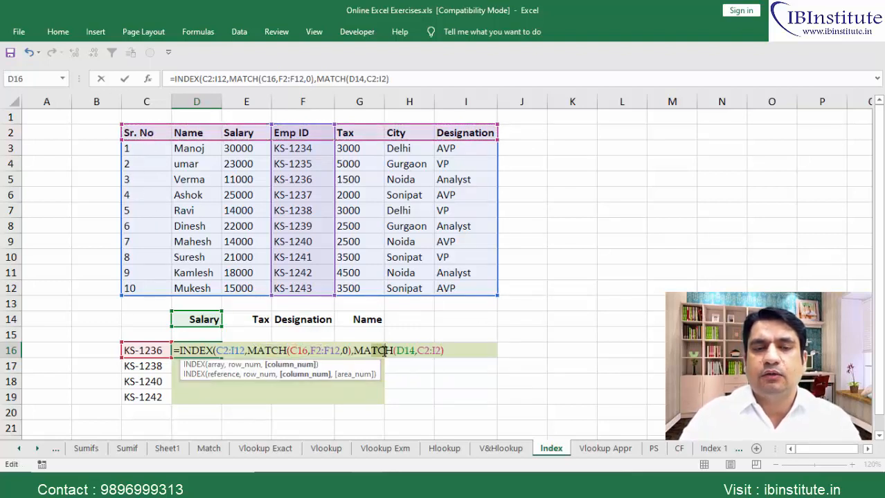
{"action": "key", "text": "End"}
{"action": "key", "text": "Left"}
{"action": "type", "text": ",0"}
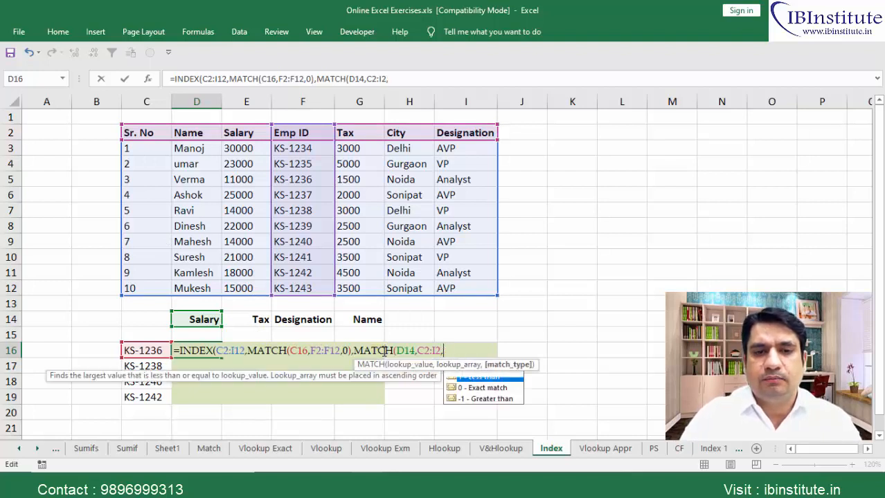
{"action": "key", "text": "End"}
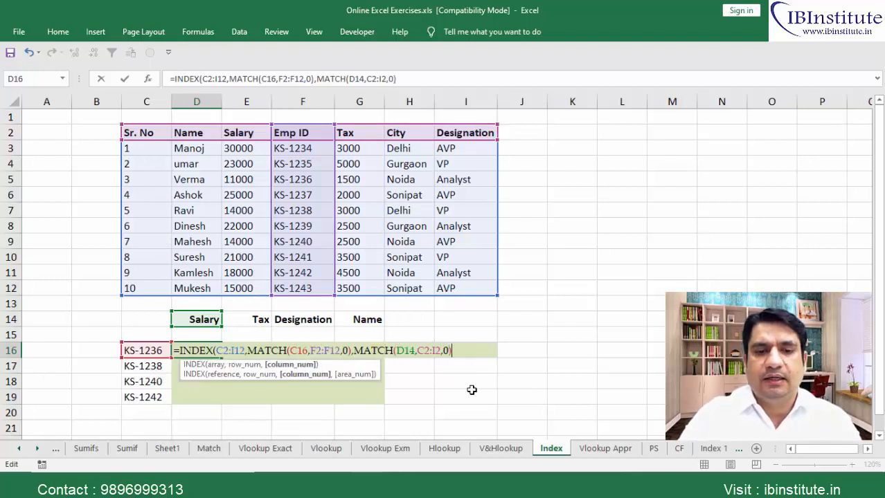
{"action": "type", "text": ")"}
{"action": "key", "text": "Return"}
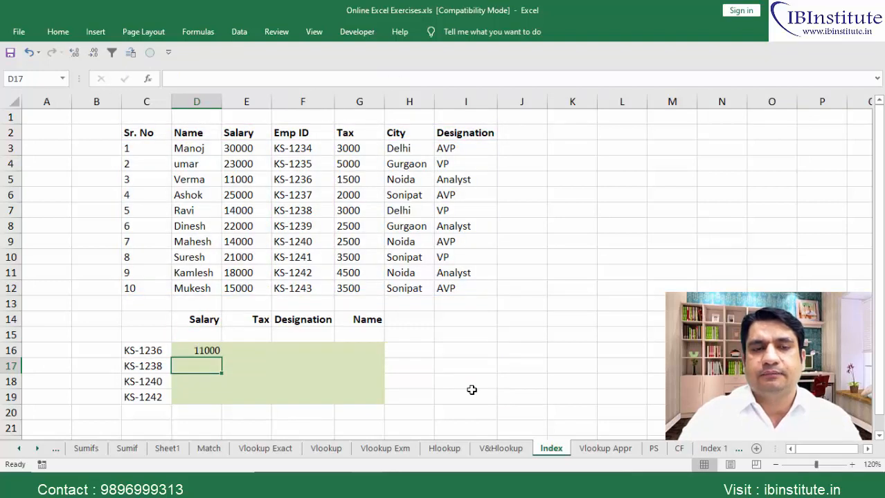
Change the heading in D14 to Tax to test the INDEX and MATCH formula in D16.
{"action": "key", "text": "Up"}
{"action": "key", "text": "Left"}
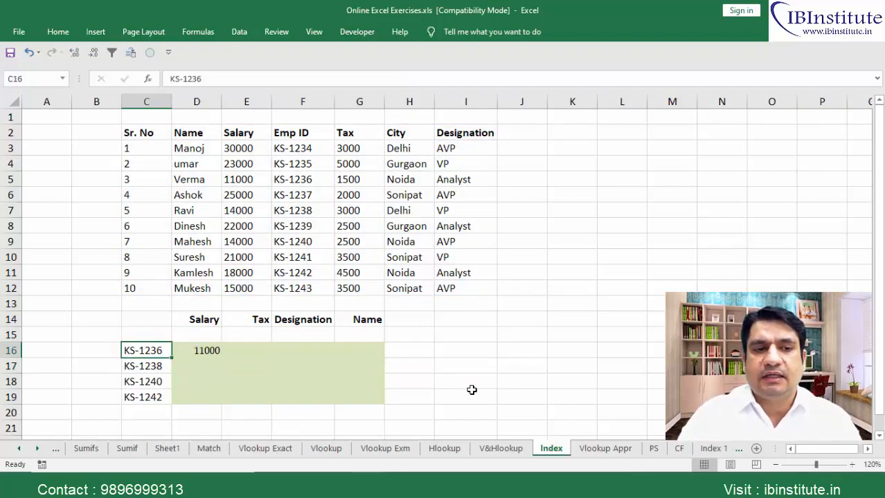
{"action": "key", "text": "Right"}
{"action": "key", "text": "Up"}
{"action": "key", "text": "Up"}
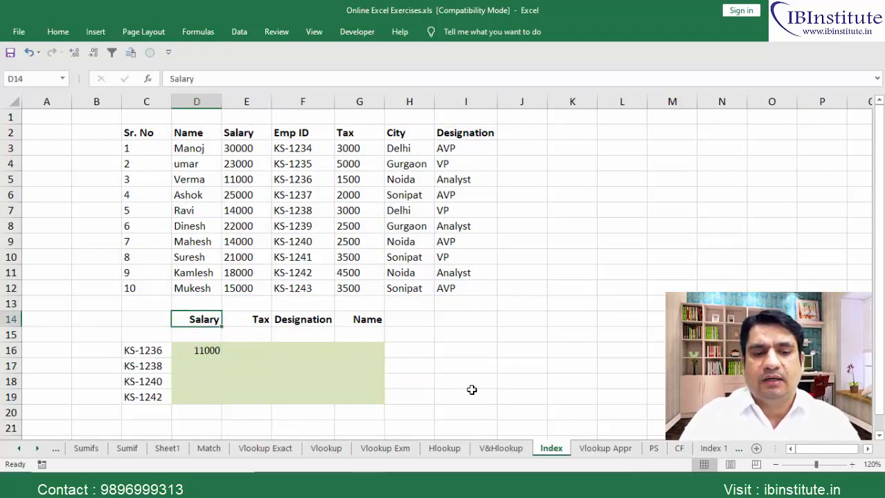
{"action": "type", "text": "Tax"}
{"action": "key", "text": "Return"}
{"action": "key", "text": "Up"}
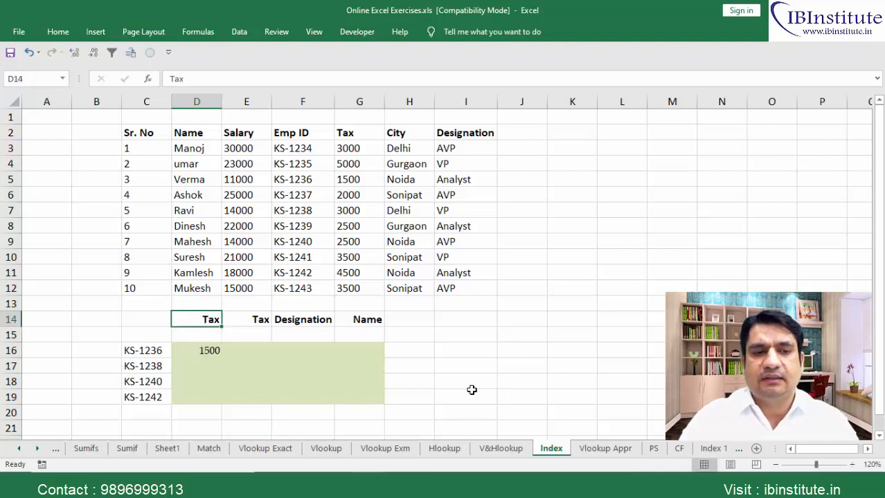
Test the formula in D16 with City as the heading in D14, and restore the heading to Salary.
{"action": "type", "text": "City"}
{"action": "key", "text": "ctrl+Return"}
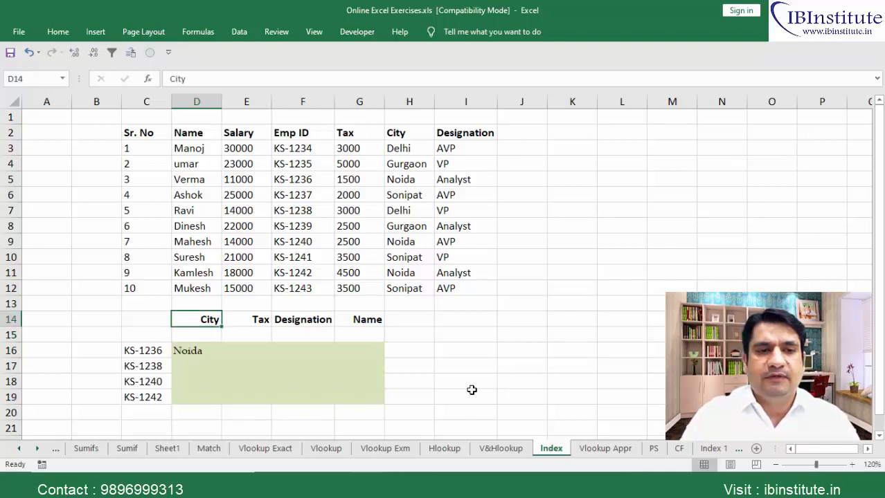
{"action": "type", "text": "Salary"}
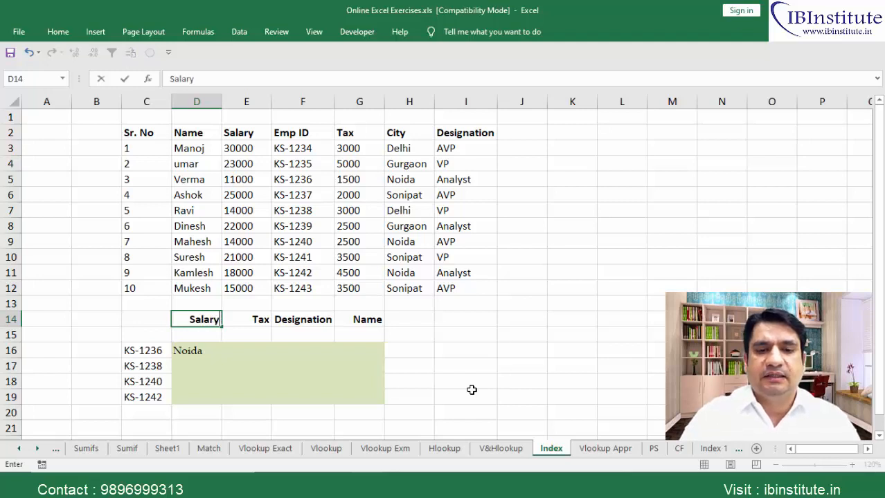
{"action": "key", "text": "Return"}
{"action": "key", "text": "Down"}
{"action": "key", "text": "shift+Down"}
{"action": "key", "text": "shift+Down"}
{"action": "key", "text": "shift+Down"}
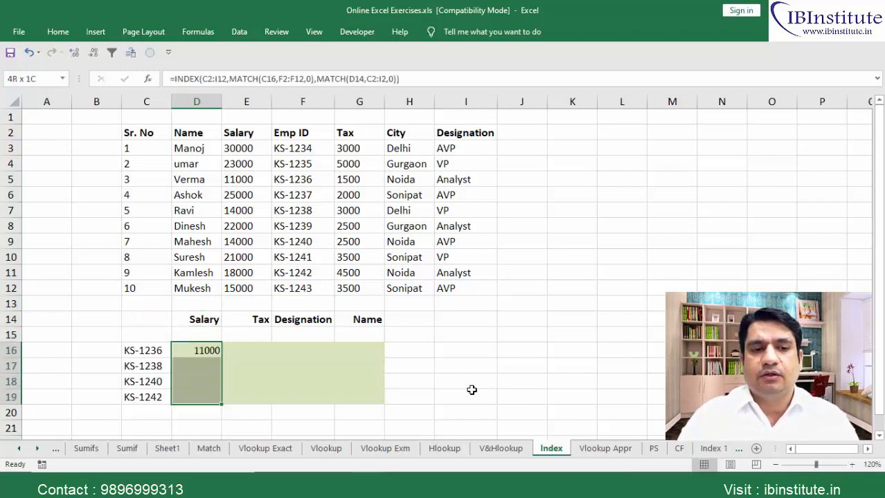
{"action": "key", "text": "shift+Right"}
{"action": "key", "text": "shift+Right"}
{"action": "key", "text": "shift+Right"}
{"action": "key", "text": "Down"}
{"action": "key", "text": "Up"}
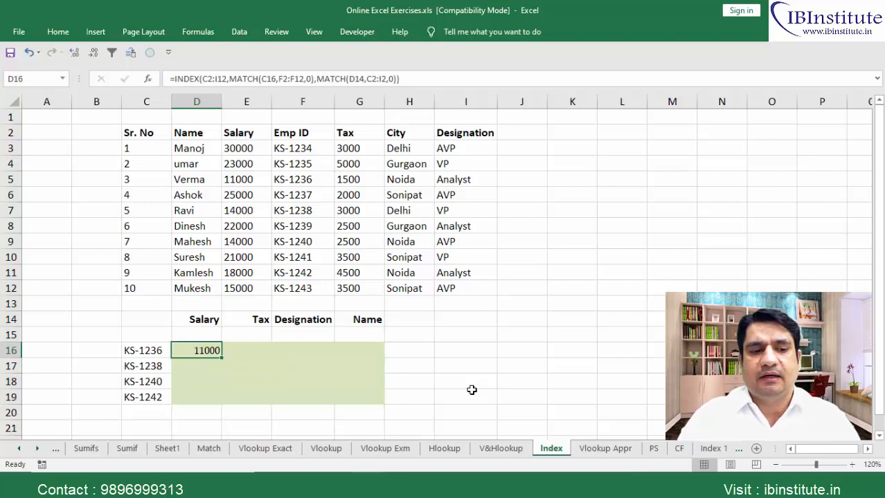
Make the INDEX array in the D16 formula an absolute reference, $C$2:$I$12.
{"action": "key", "text": "F2"}
{"action": "key", "text": "ctrl+Left"}
{"action": "key", "text": "ctrl+Left"}
{"action": "key", "text": "ctrl+Left"}
{"action": "key", "text": "ctrl+Left"}
{"action": "key", "text": "ctrl+Left"}
{"action": "key", "text": "ctrl+Left"}
{"action": "key", "text": "ctrl+Left"}
{"action": "key", "text": "ctrl+Left"}
{"action": "key", "text": "ctrl+Left"}
{"action": "key", "text": "ctrl+Left"}
{"action": "key", "text": "ctrl+Left"}
{"action": "key", "text": "ctrl+Left"}
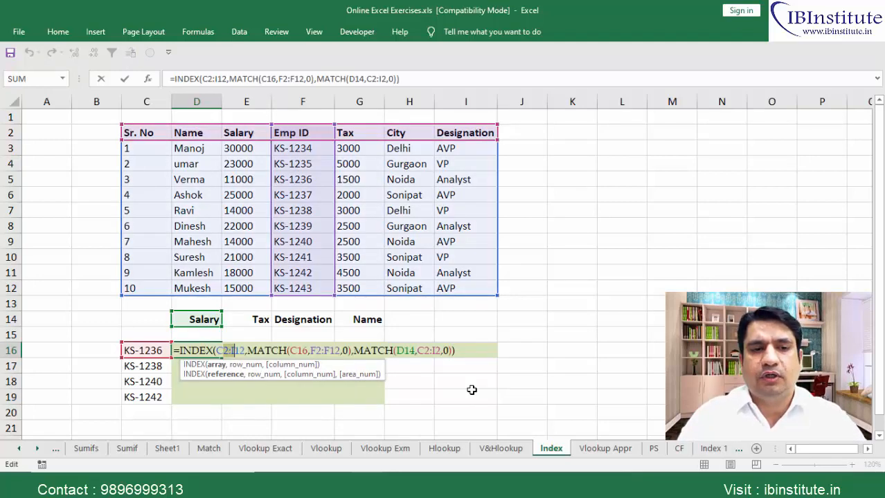
{"action": "key", "text": "F4"}
Lock only the column of the row MATCH lookup value in D16, making it $C16.
{"action": "key", "text": "ctrl+Right"}
{"action": "key", "text": "ctrl+Right"}
{"action": "key", "text": "ctrl+Right"}
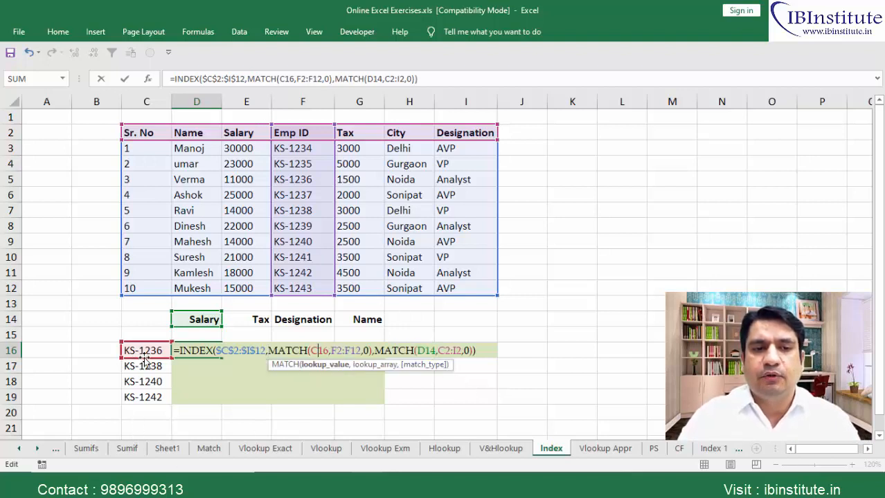
{"action": "left_click_drag", "start_coordinate": [146, 359], "coordinate": [170, 360]}
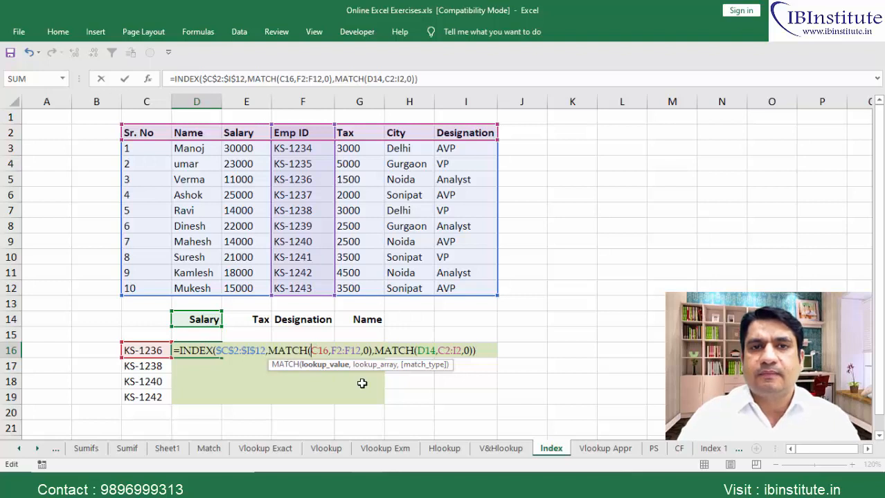
{"action": "key", "text": "Left"}
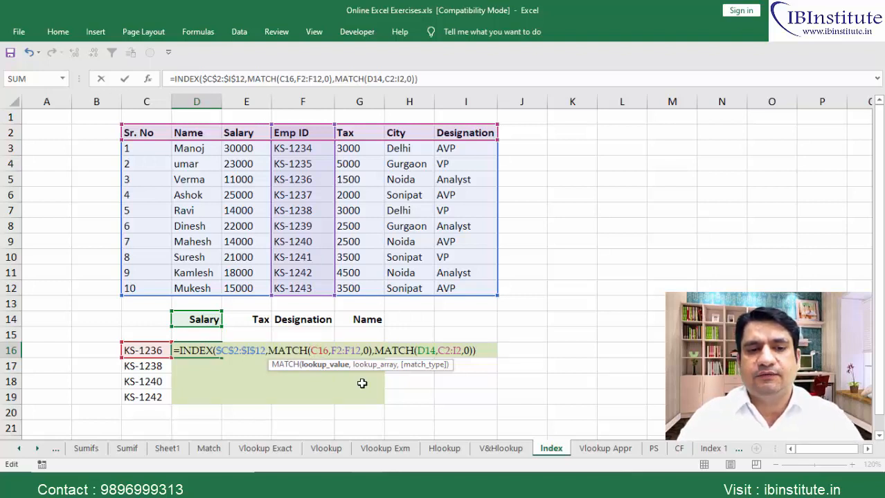
{"action": "type", "text": "$"}
{"action": "key", "text": "BackSpace"}
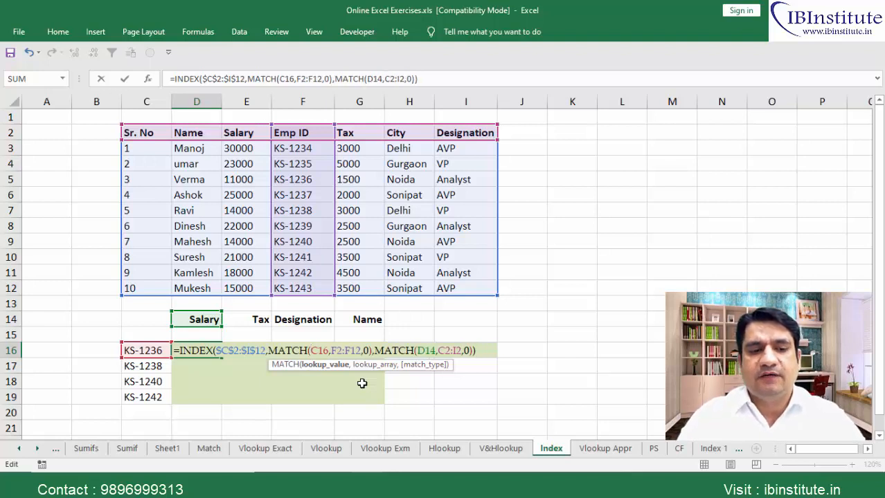
{"action": "key", "text": "F4"}
{"action": "key", "text": "F4"}
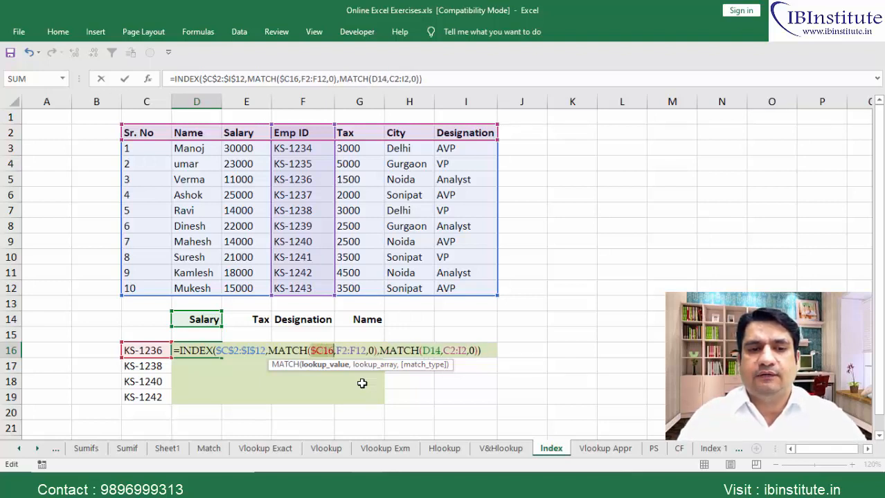
Make the Emp ID lookup array of the row MATCH absolute as $F$2:$F$12.
{"action": "key", "text": "Right"}
{"action": "key", "text": "Right"}
{"action": "key", "text": "Right"}
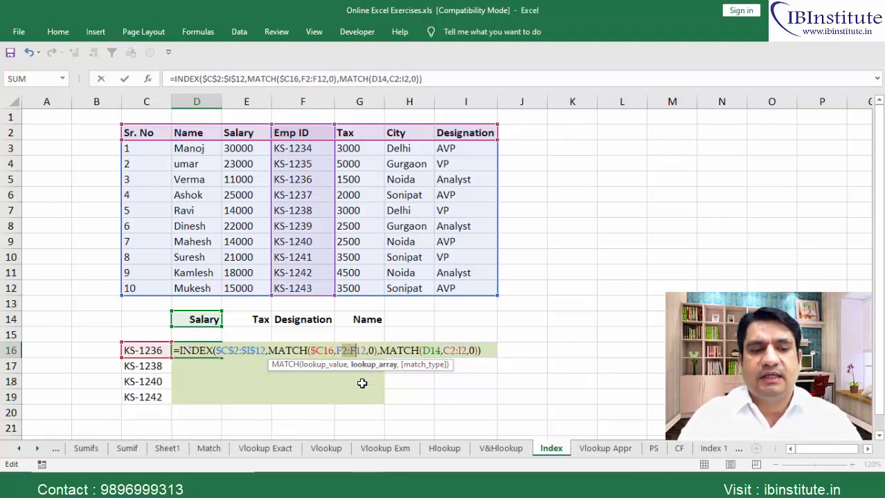
{"action": "key", "text": "F4"}
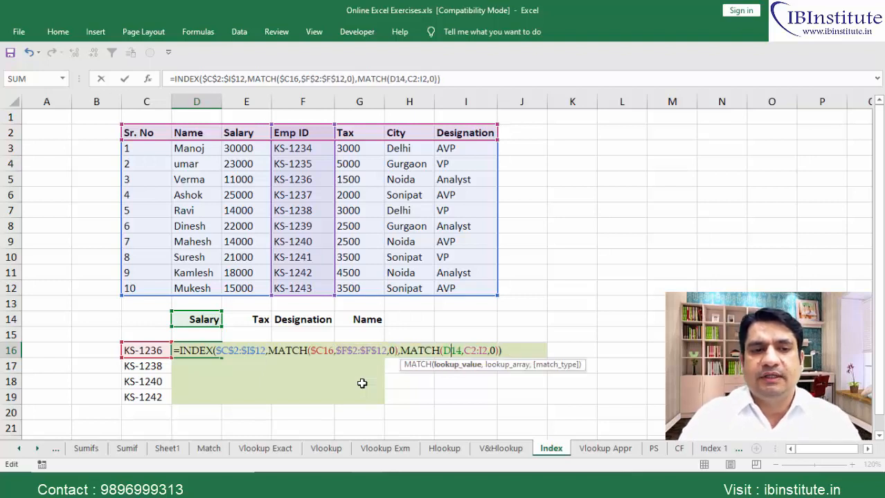
Try D15 and G14 as the lookup value of the column MATCH, and return the reference to D14.
{"action": "left_click", "coordinate": [210, 335]}
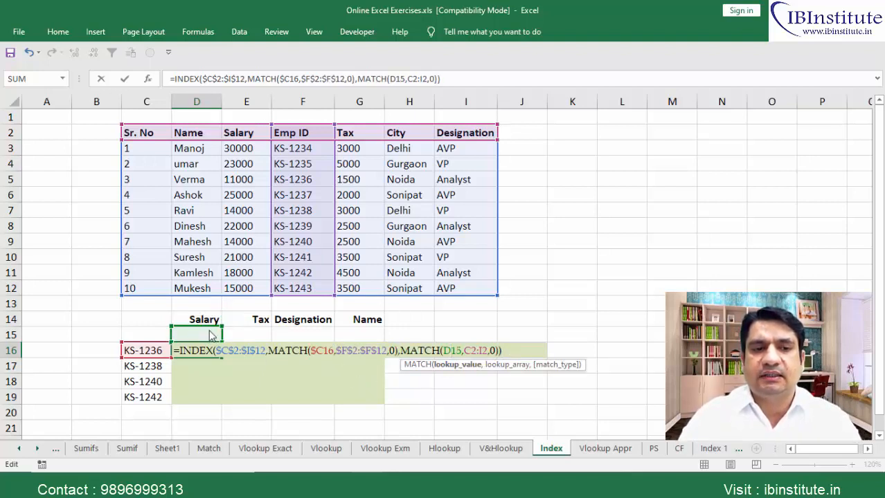
{"action": "key", "text": "Up"}
{"action": "key", "text": "Right"}
{"action": "key", "text": "Right"}
{"action": "key", "text": "Right"}
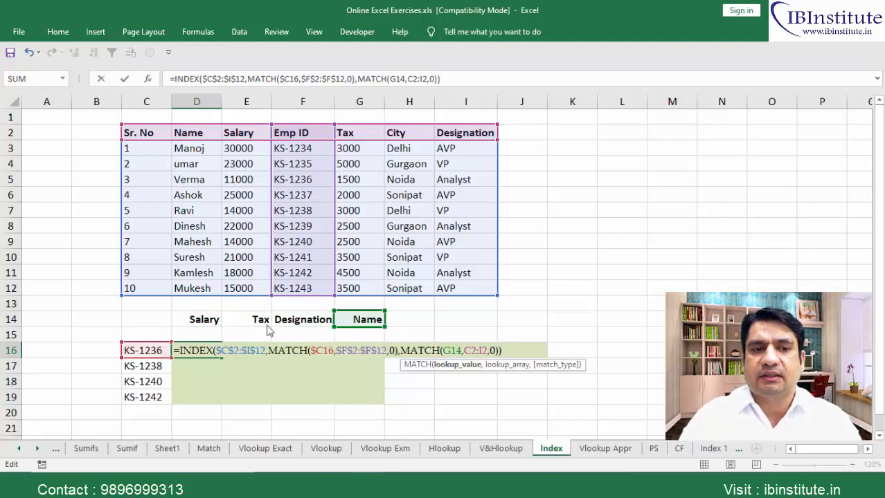
{"action": "key", "text": "Left"}
{"action": "key", "text": "Left"}
{"action": "key", "text": "Left"}
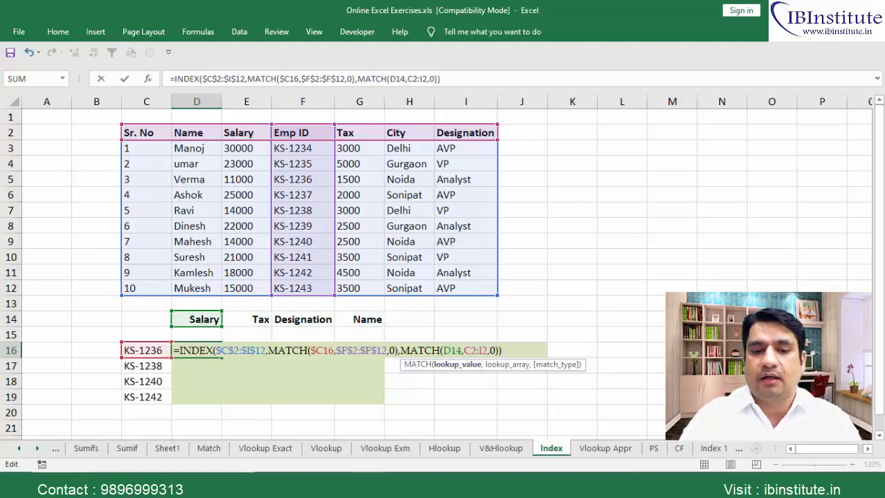
Lock only the row of the column MATCH lookup value, making it D$14.
{"action": "key", "text": "Left"}
{"action": "key", "text": "Left"}
{"action": "key", "text": "Left"}
{"action": "key", "text": "Left"}
{"action": "key", "text": "Left"}
{"action": "key", "text": "Left"}
{"action": "key", "text": "Left"}
{"action": "key", "text": "Left"}
{"action": "key", "text": "Left"}
{"action": "key", "text": "Left"}
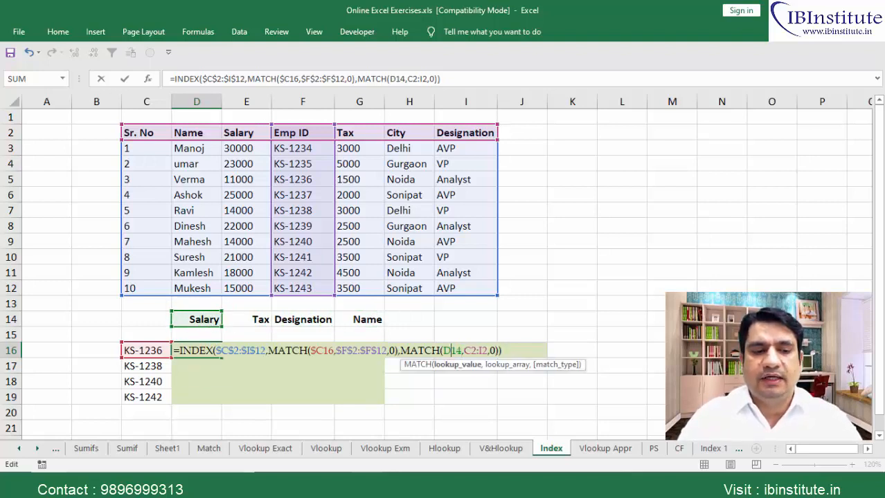
{"action": "key", "text": "F4"}
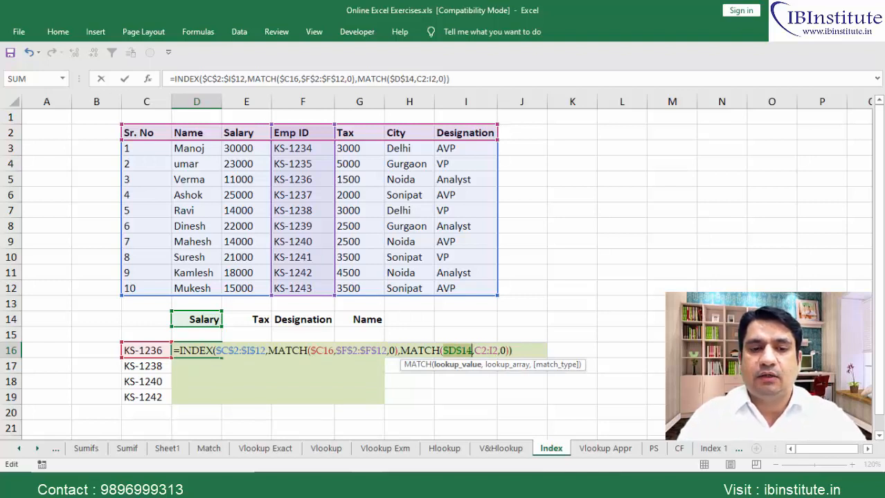
{"action": "key", "text": "F4"}
Make the header lookup array of the column MATCH absolute as $C$2:$I$2 and enter the formula in D16.
{"action": "key", "text": "Right"}
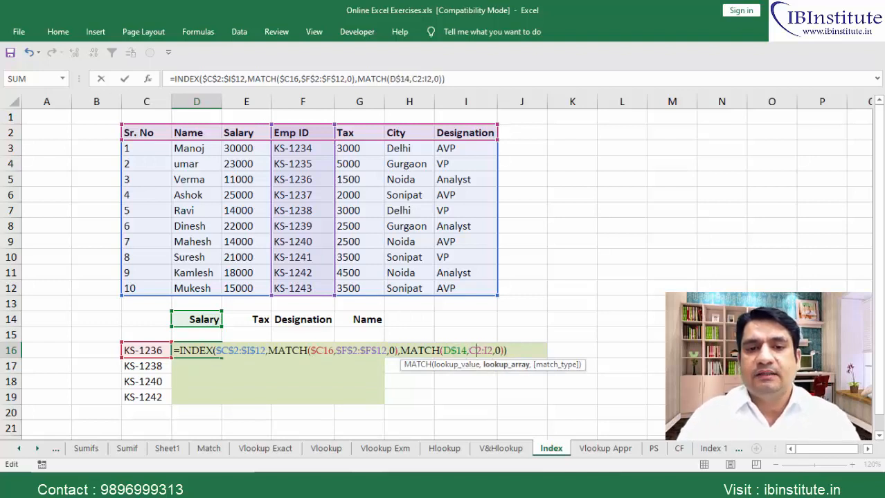
{"action": "key", "text": "F4"}
{"action": "key", "text": "Return"}
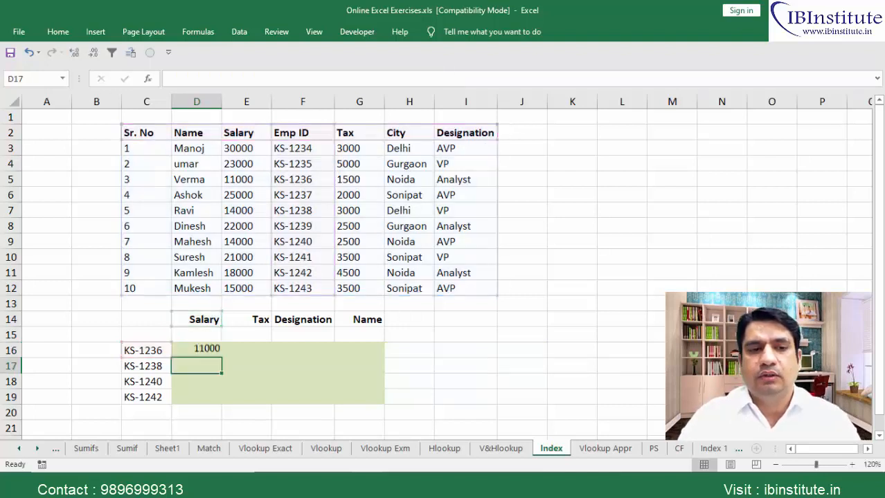
Fill the INDEX formula from D16 across to G16.
{"action": "key", "text": "Up"}
{"action": "key", "text": "shift+Right"}
{"action": "key", "text": "shift+Right"}
{"action": "key", "text": "shift+Right"}
{"action": "key", "text": "ctrl+r"}
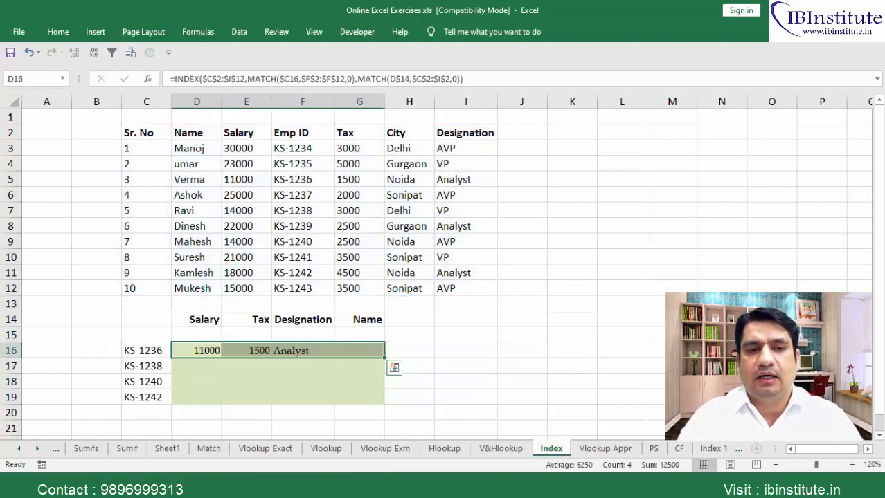
Fill the row 16 formulas down through row 19 to complete the lookup grid D16:G19.
{"action": "key", "text": "shift+Down"}
{"action": "key", "text": "shift+Down"}
{"action": "key", "text": "shift+Down"}
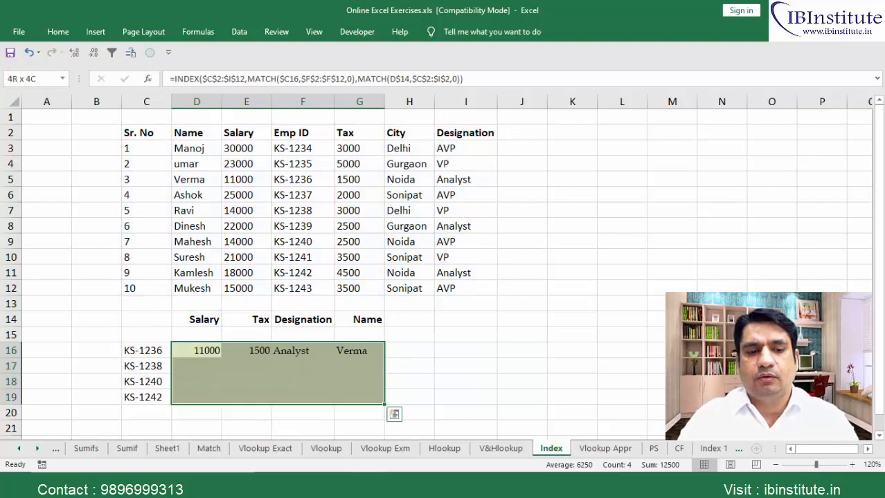
{"action": "key", "text": "ctrl+d"}
Examine the mixed references $C16 and G$14 in the filled formula in G16.
{"action": "key", "text": "ctrl+Right"}
{"action": "key", "text": "F2"}
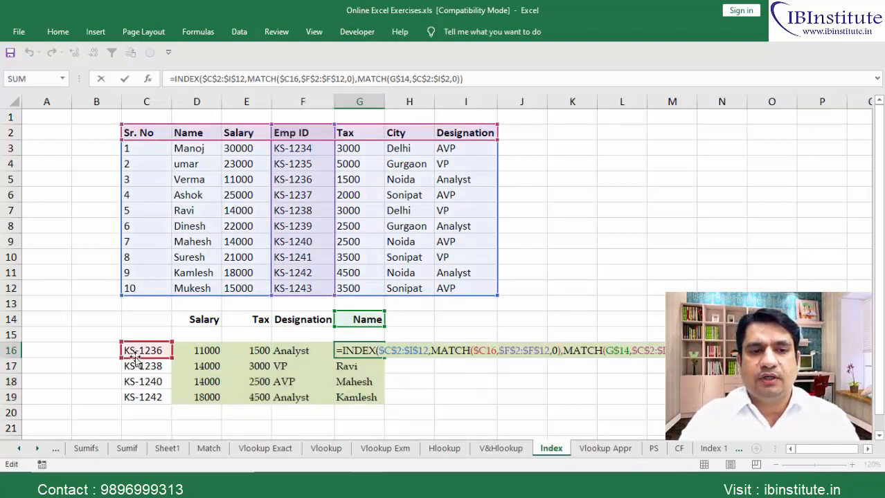
{"action": "mouse_move", "coordinate": [182, 352]}
{"action": "left_mouse_down"}
{"action": "mouse_move", "coordinate": [225, 352]}
{"action": "mouse_move", "coordinate": [166, 349]}
{"action": "left_mouse_up"}
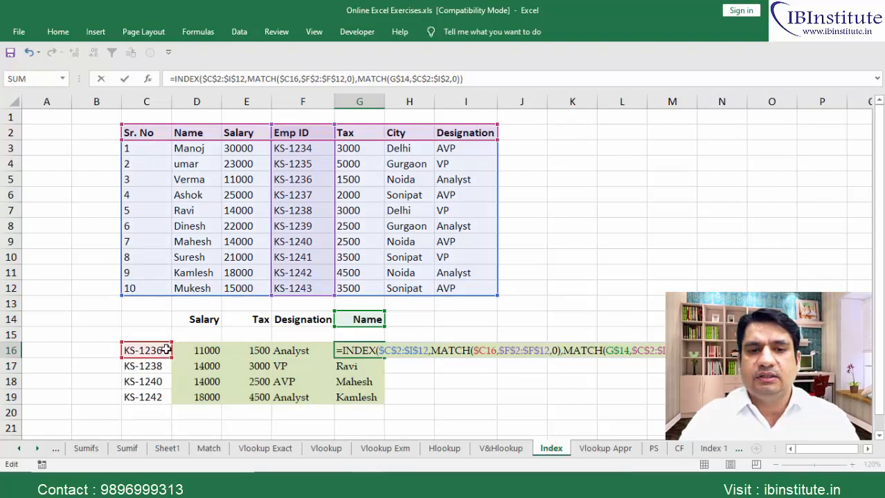
{"action": "left_click", "coordinate": [474, 352]}
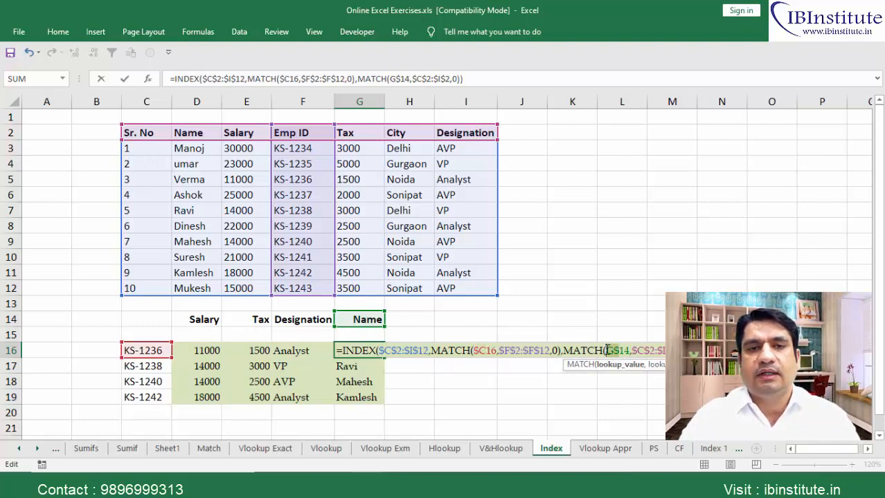
{"action": "key", "text": "ctrl+Return"}
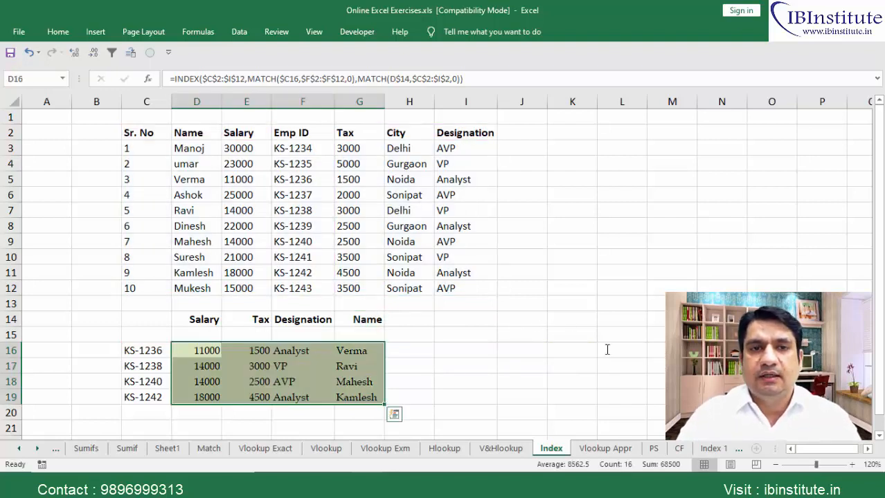
Review the HLOOKUP and VLOOKUP formula in F12 of the V&Hlookup sheet and return to the Index sheet.
{"action": "left_click", "coordinate": [503, 450]}
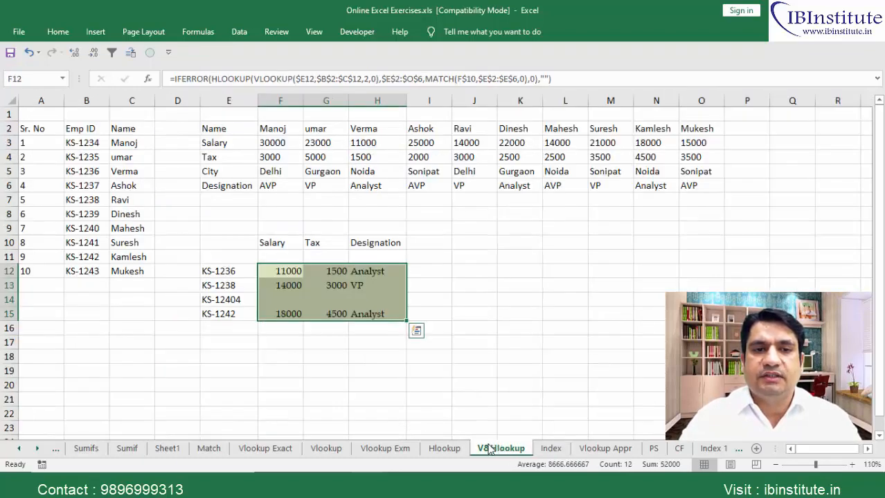
{"action": "left_click", "coordinate": [284, 275]}
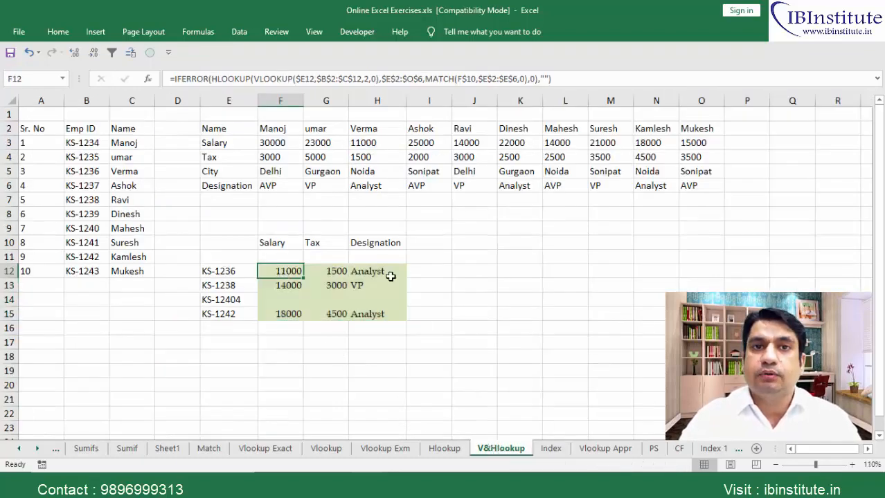
{"action": "left_click", "coordinate": [551, 448]}
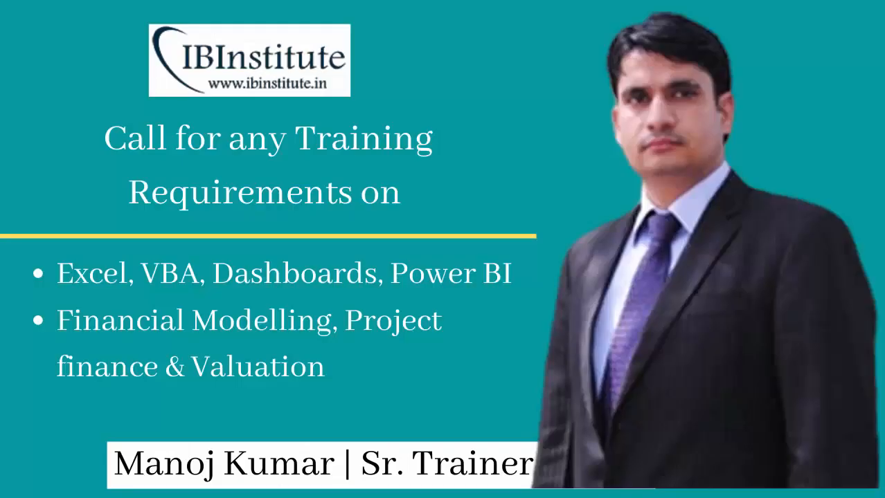